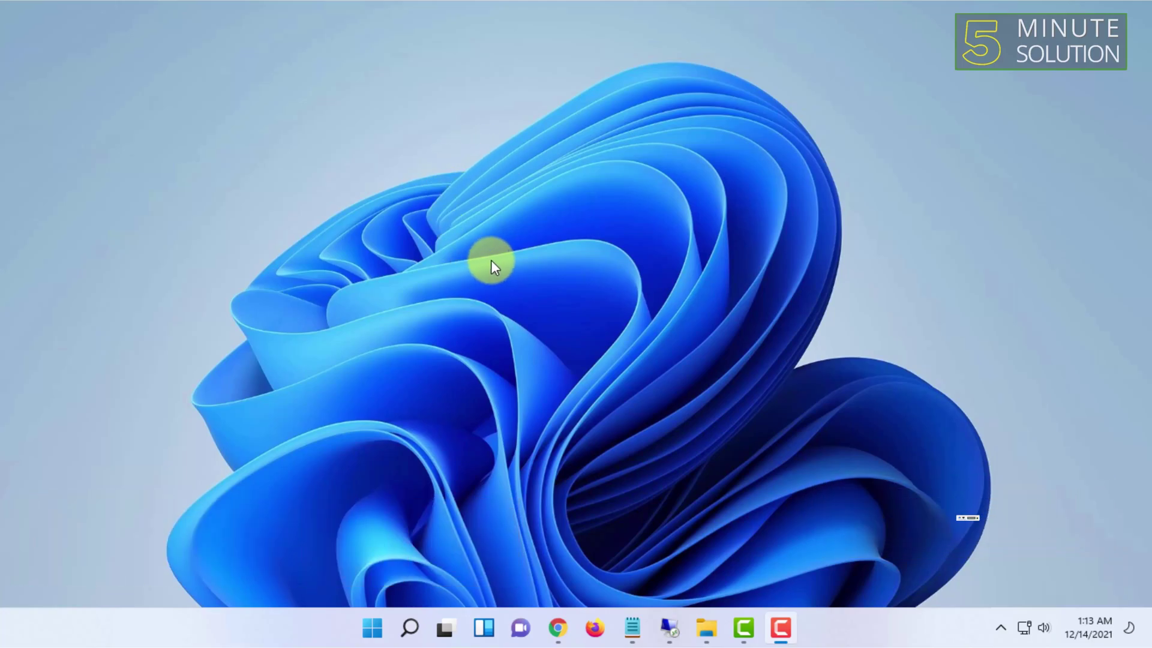
# Close the HEIC to JPEG converter tab, leaving the Google results tab open
pyautogui.click(572, 621)
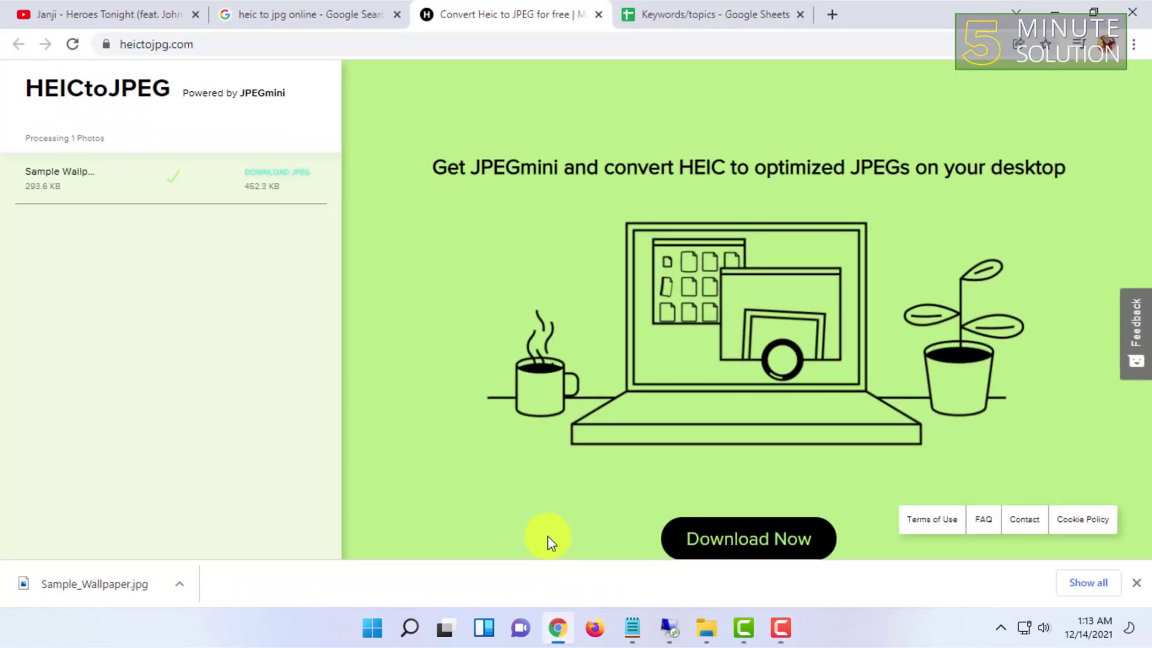
pyautogui.click(268, 9)
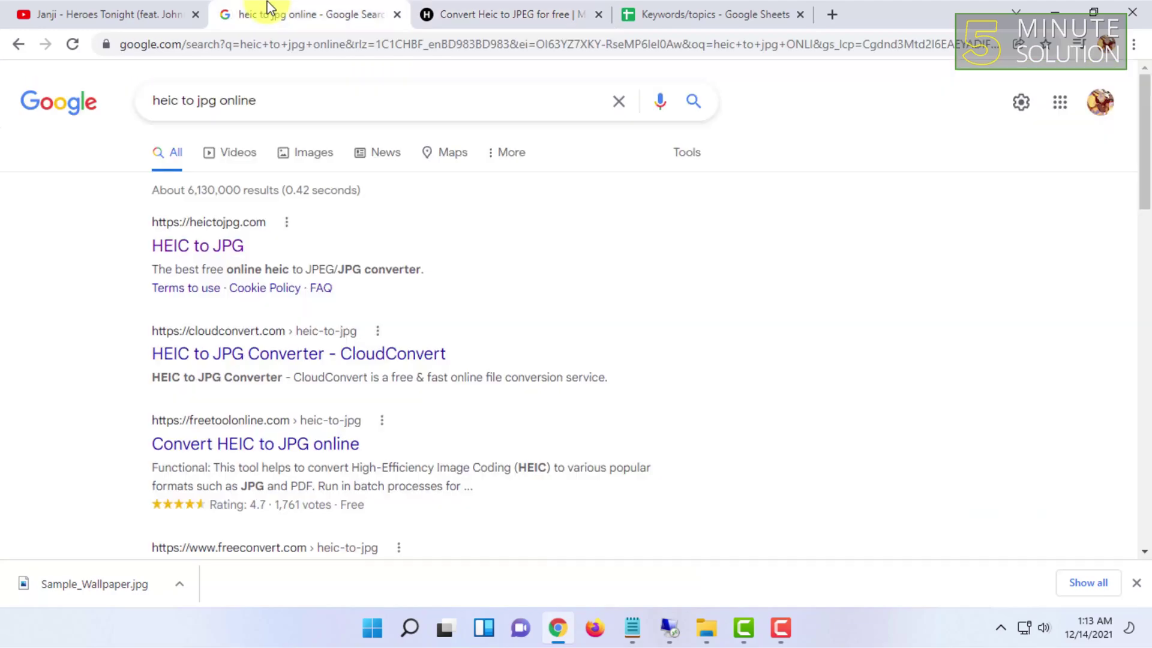
pyautogui.click(598, 19)
# Replace the old query with the 'remove vocals from any song' suggestion
pyautogui.moveTo(334, 103); pyautogui.dragTo(31, 102)
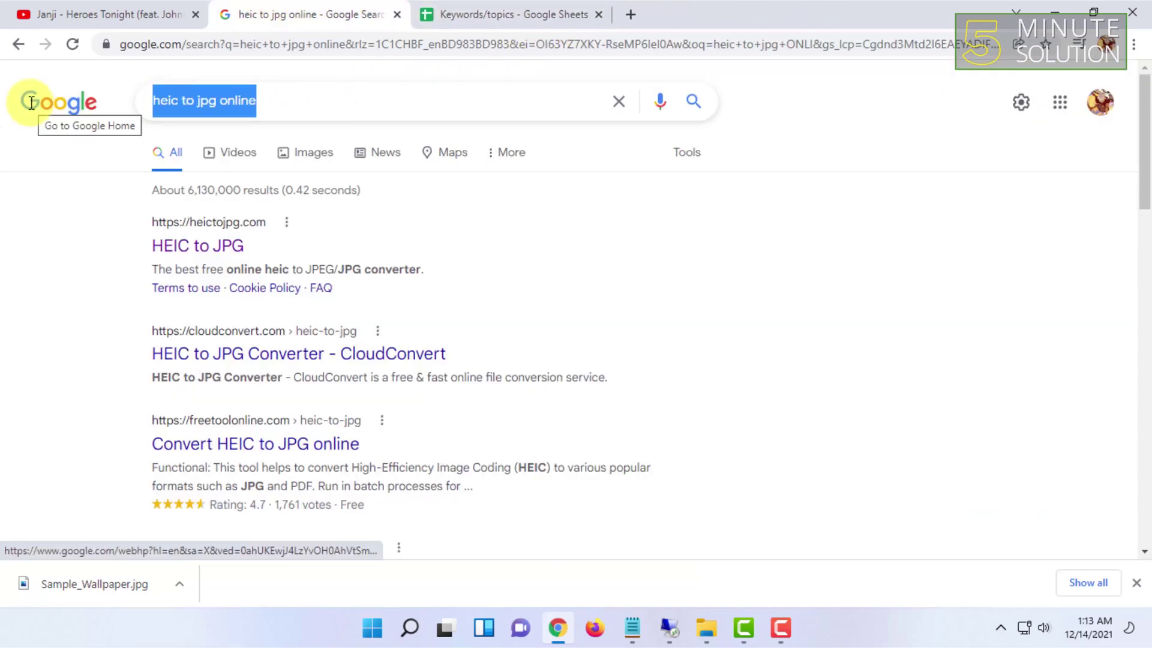
pyautogui.write('re')
pyautogui.press('BackSpace')
pyautogui.press('BackSpace')
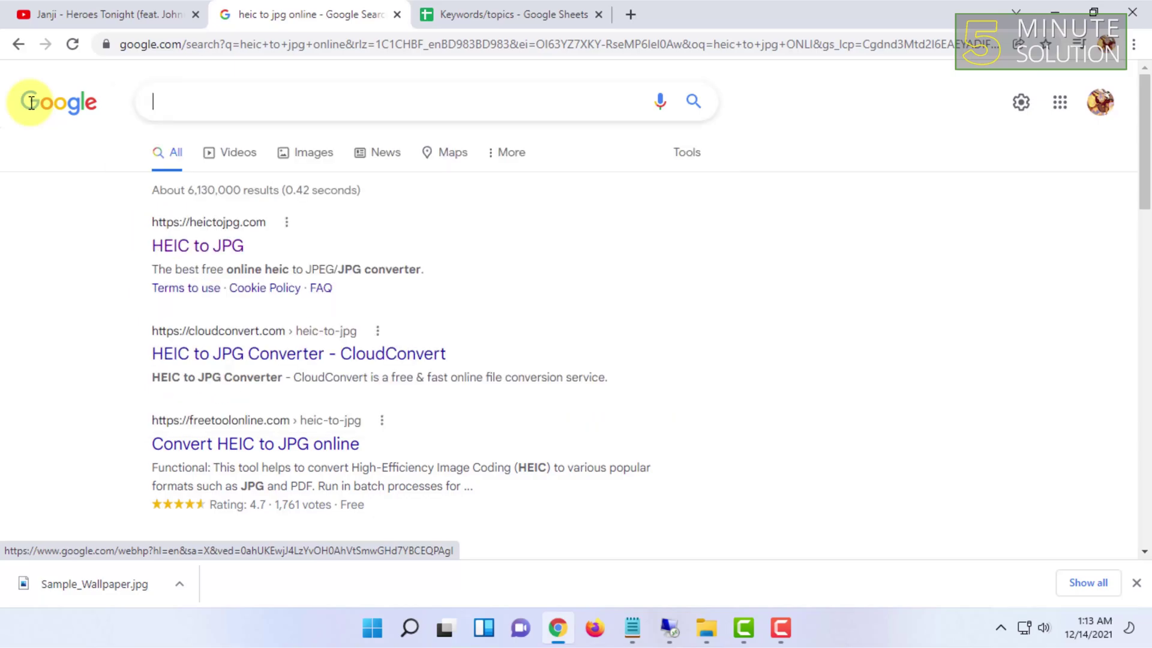
pyautogui.write('re')
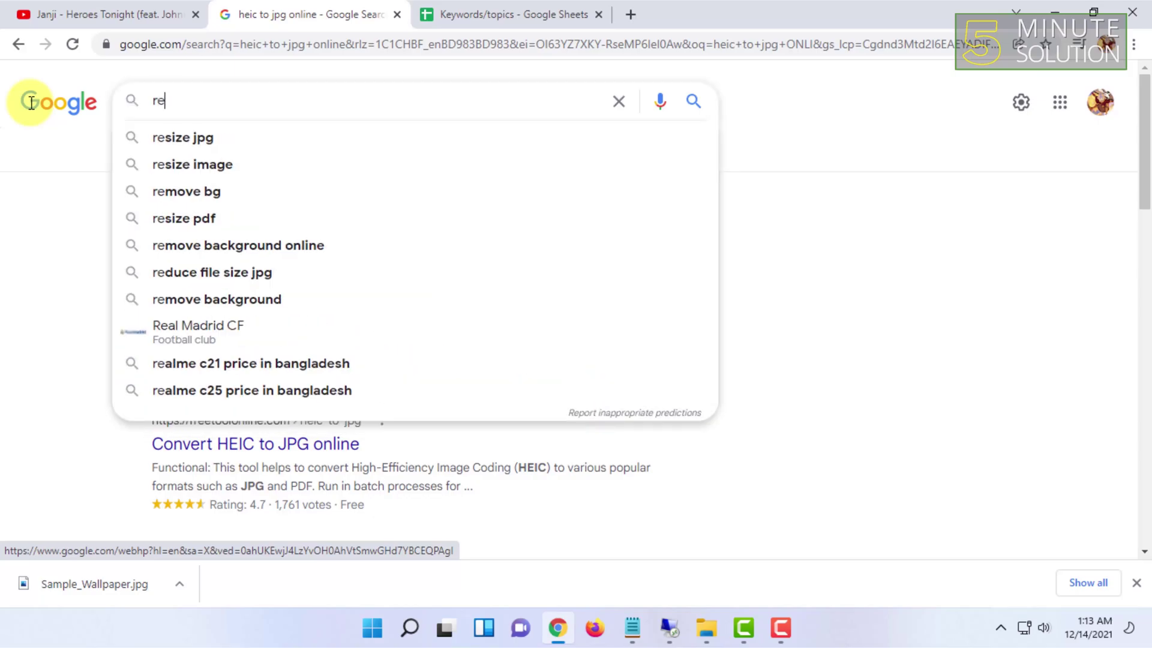
pyautogui.write('mo')
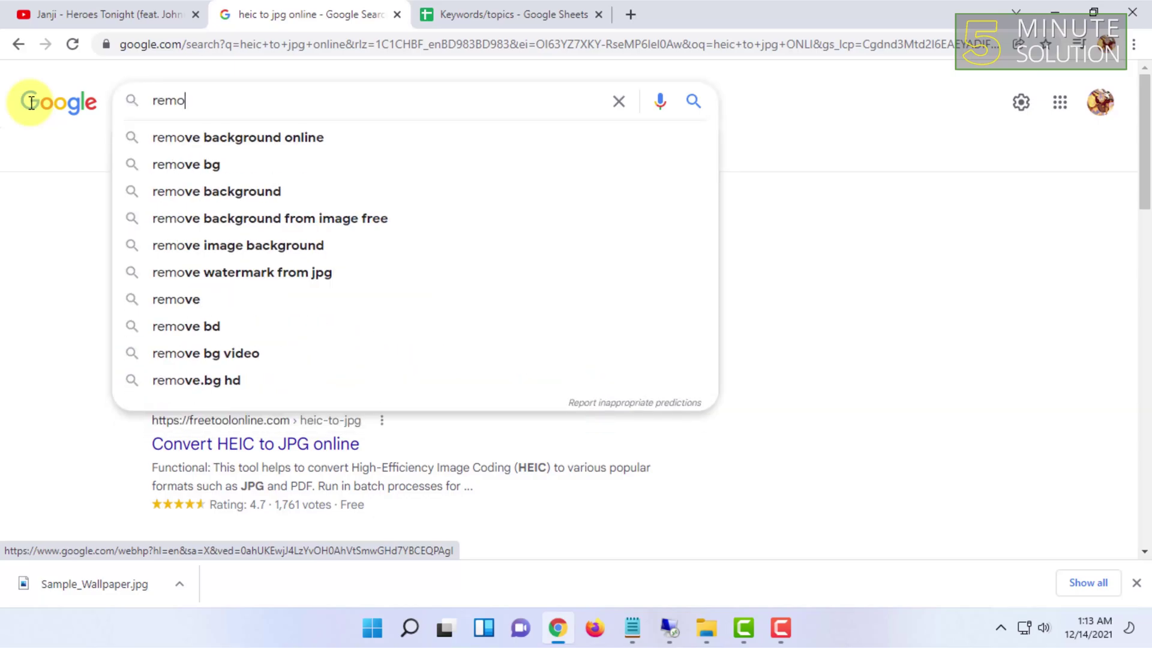
pyautogui.write('ve vo')
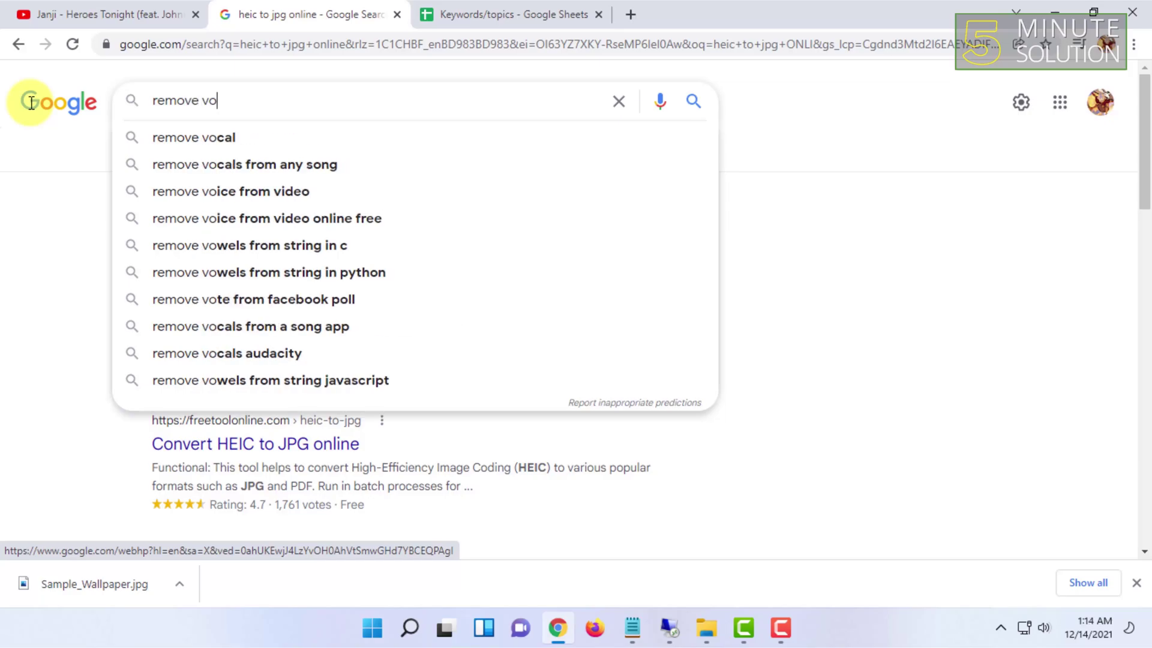
pyautogui.write('ca')
pyautogui.press('Down')
pyautogui.press('Down')
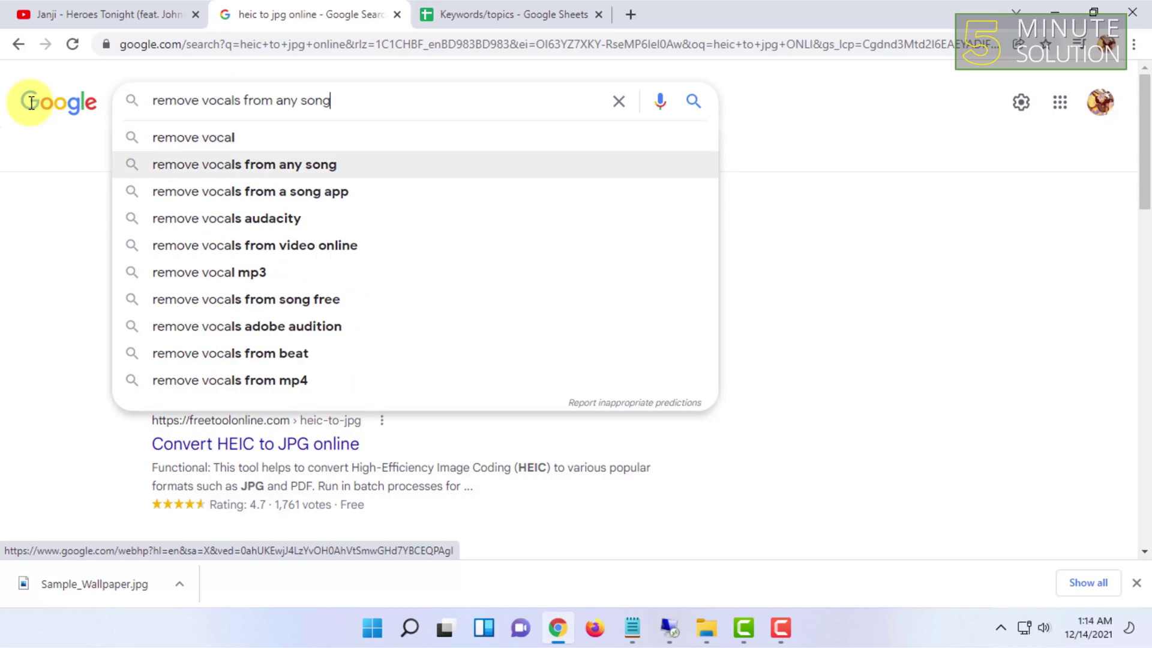
# Search for 'remove vocals from any song' and scroll through the results
pyautogui.click(171, 167)
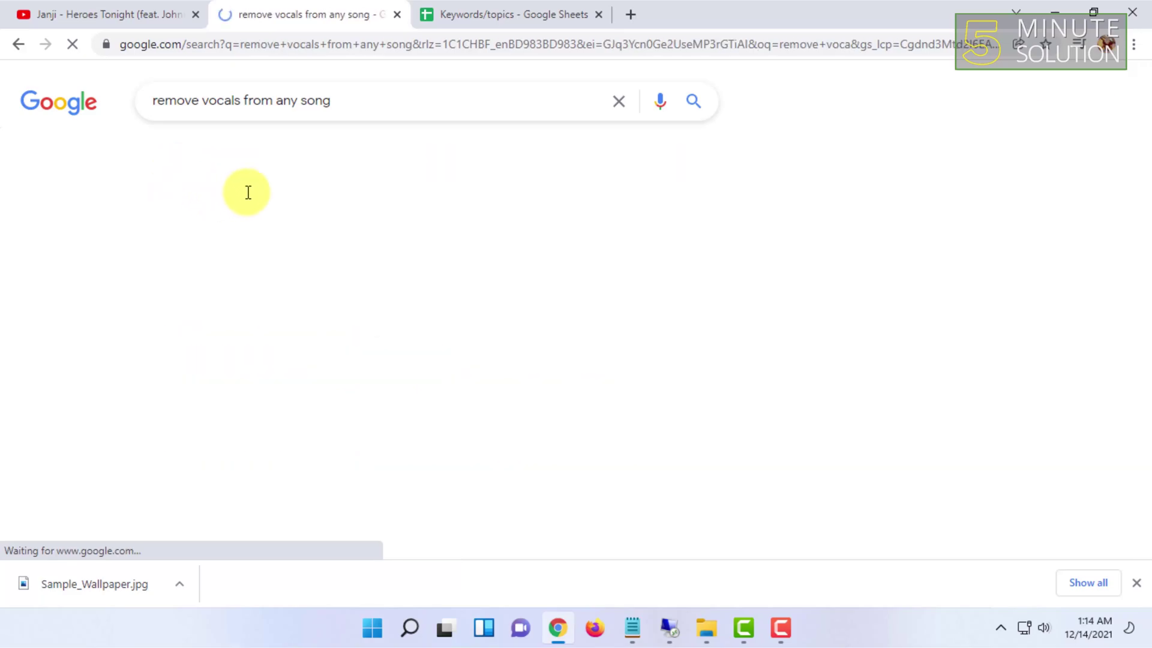
pyautogui.scroll(-2, 386, 234)
pyautogui.scroll(-5, 384, 232)
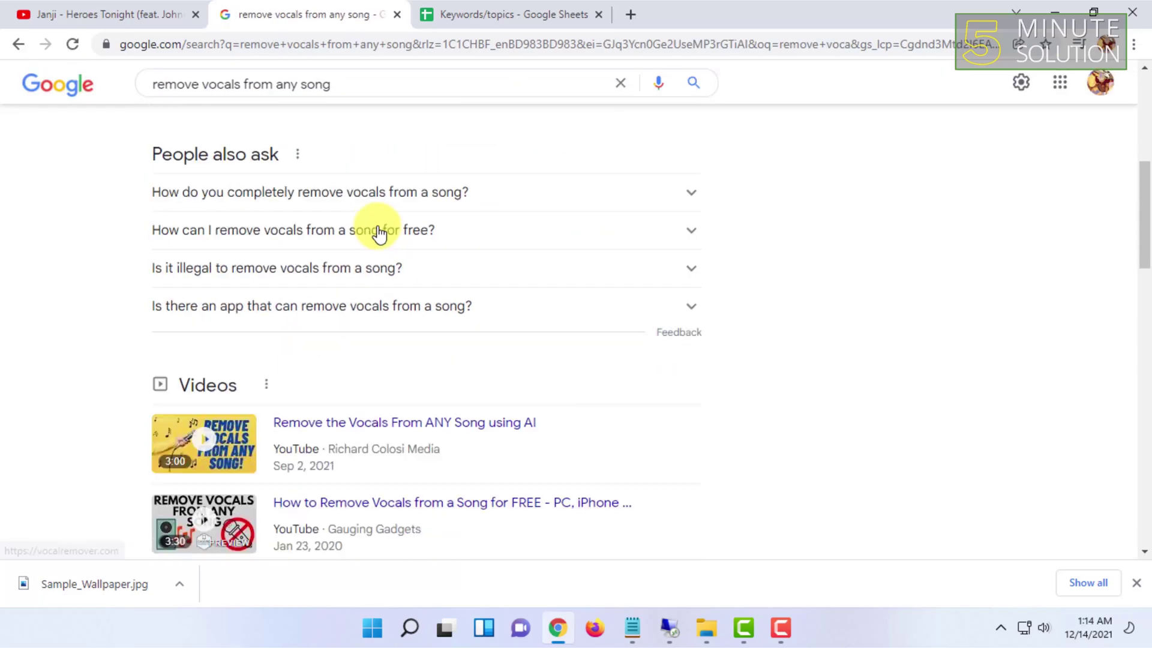
pyautogui.scroll(-4, 372, 227)
pyautogui.scroll(-3, 363, 218)
pyautogui.scroll(2, 360, 219)
pyautogui.scroll(10, 357, 192)
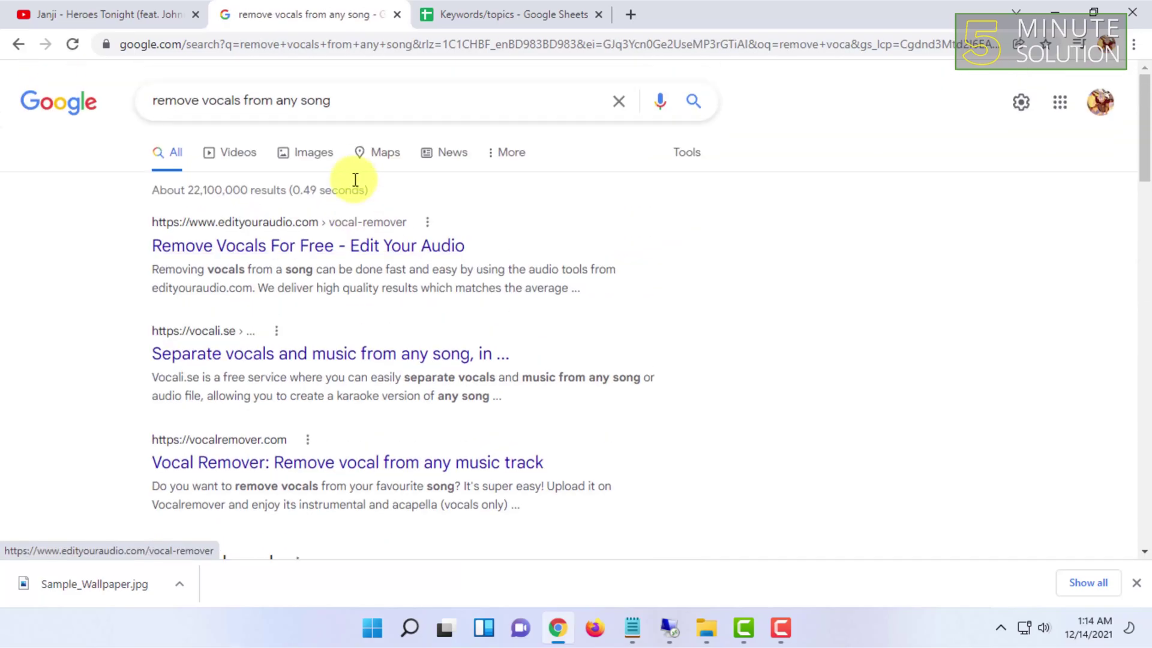
# Refine the query to 'remove vocals from song online' and search again
pyautogui.click(389, 113)
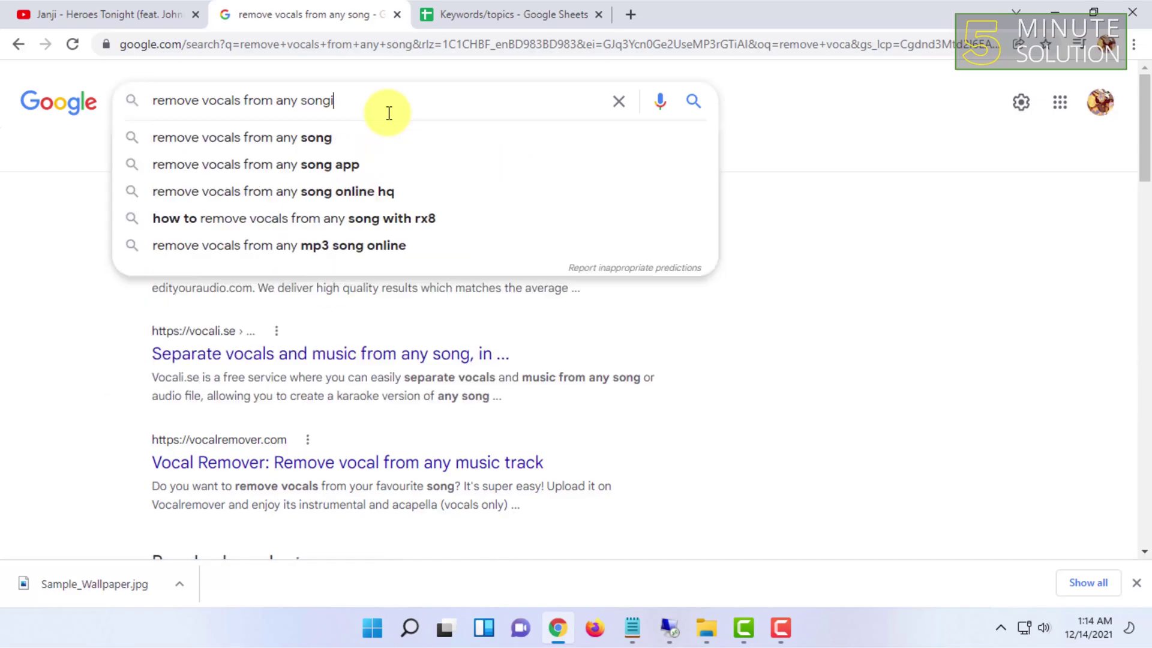
pyautogui.write('inline')
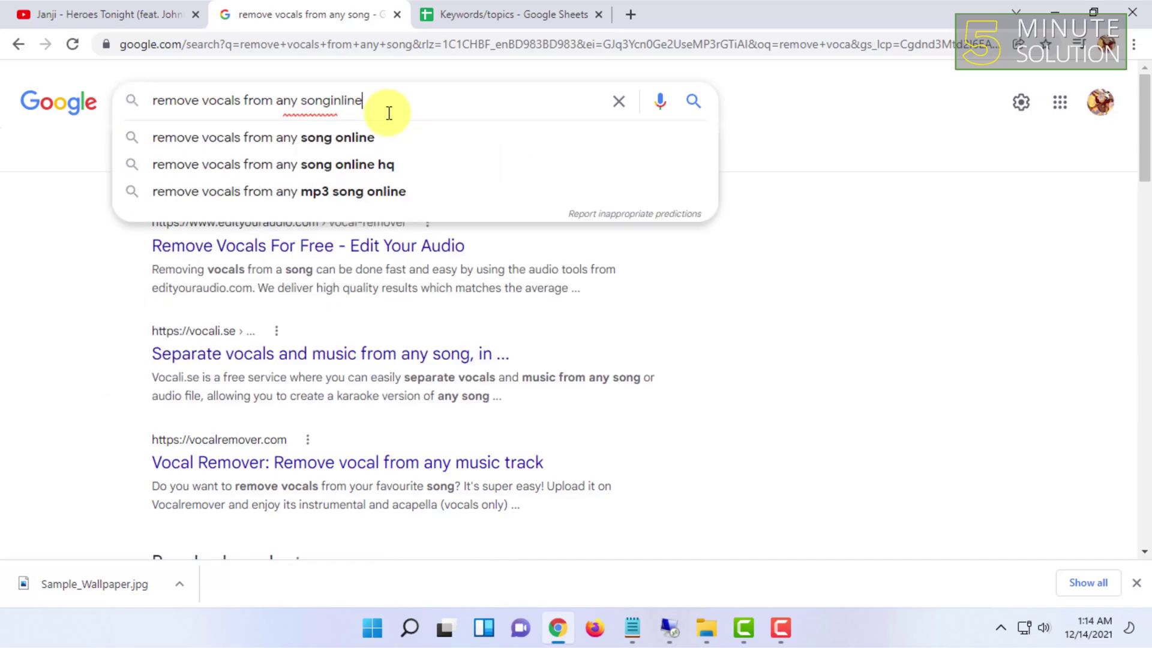
pyautogui.click(371, 138)
pyautogui.scroll(-3, 258, 82)
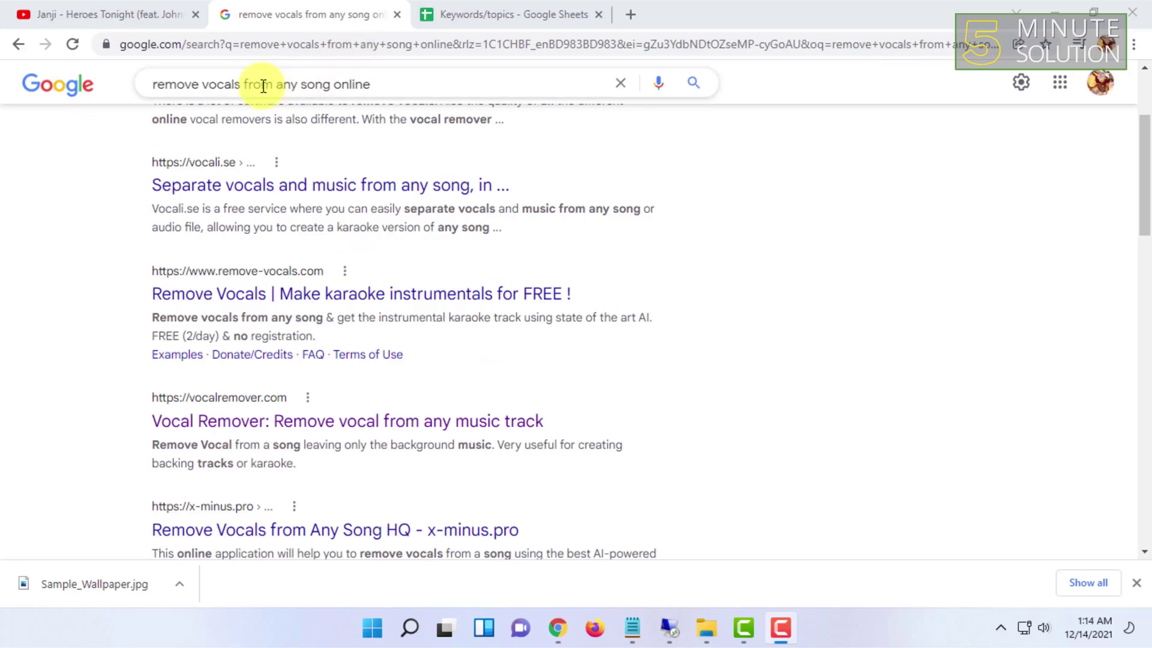
pyautogui.scroll(3, 238, 204)
pyautogui.scroll(1, 239, 204)
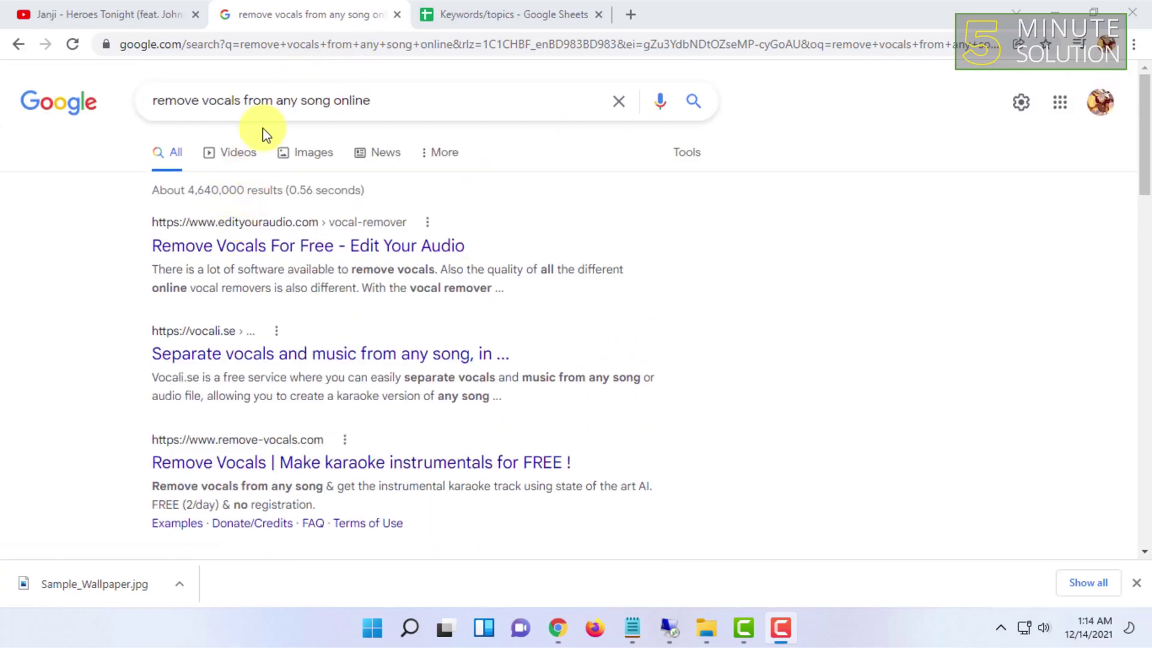
pyautogui.doubleClick(287, 101)
pyautogui.press('BackSpace')
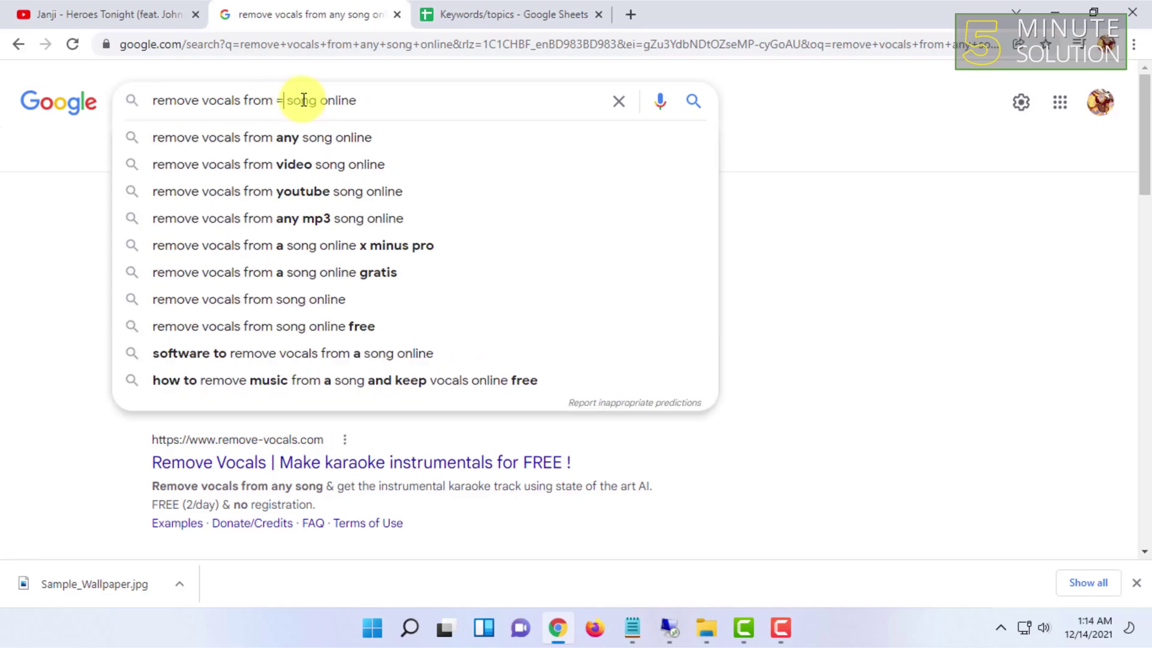
pyautogui.press('BackSpace')
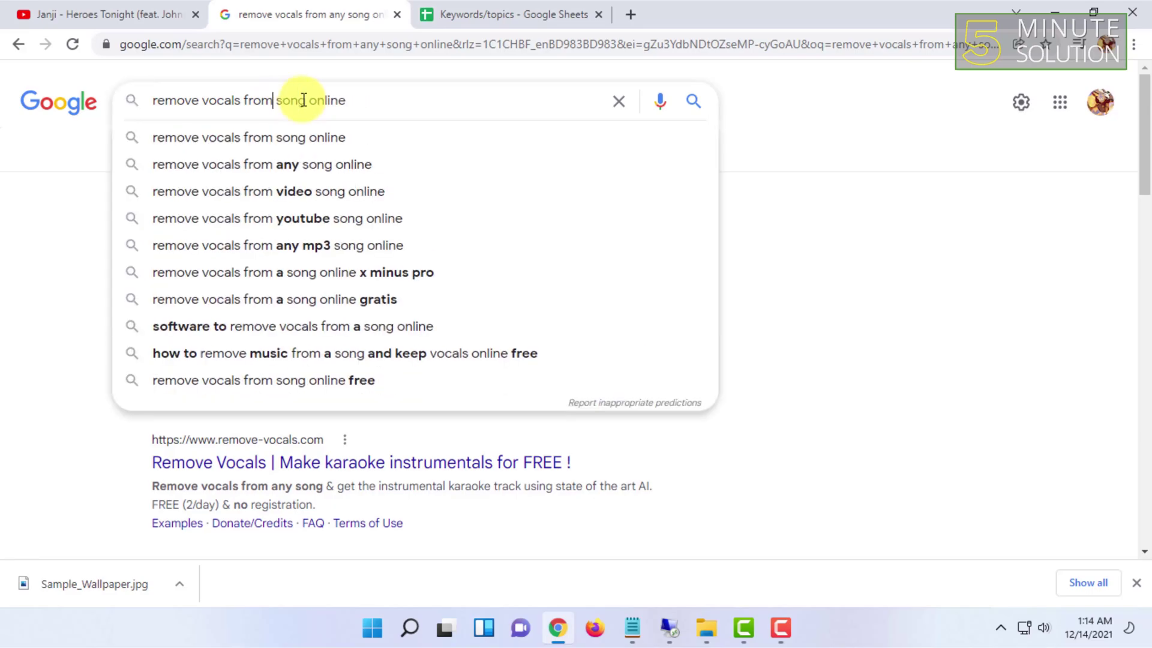
pyautogui.click(692, 101)
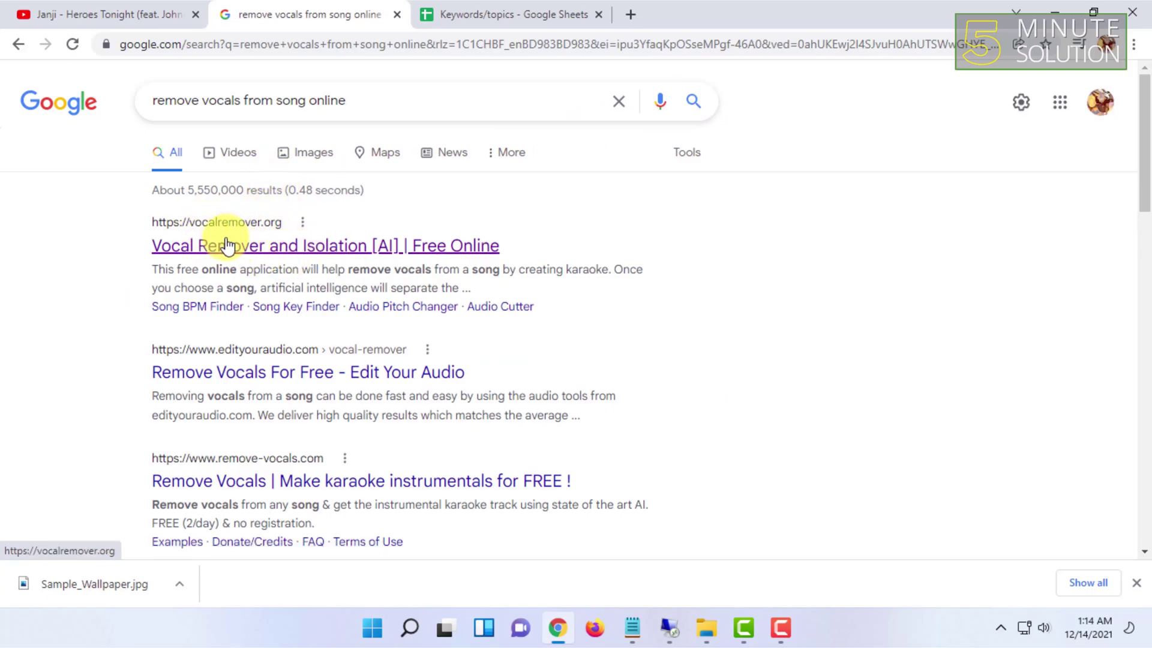
# Open the vocalremover.org result in a new tab
pyautogui.click(255, 251)
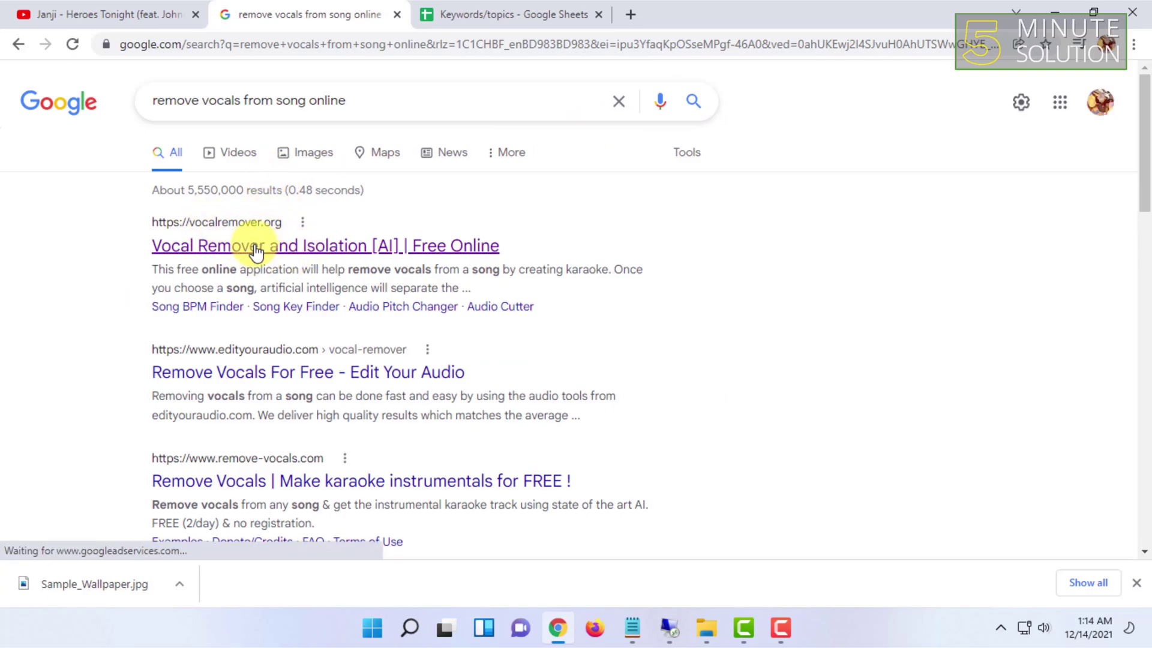
pyautogui.rightClick(231, 252)
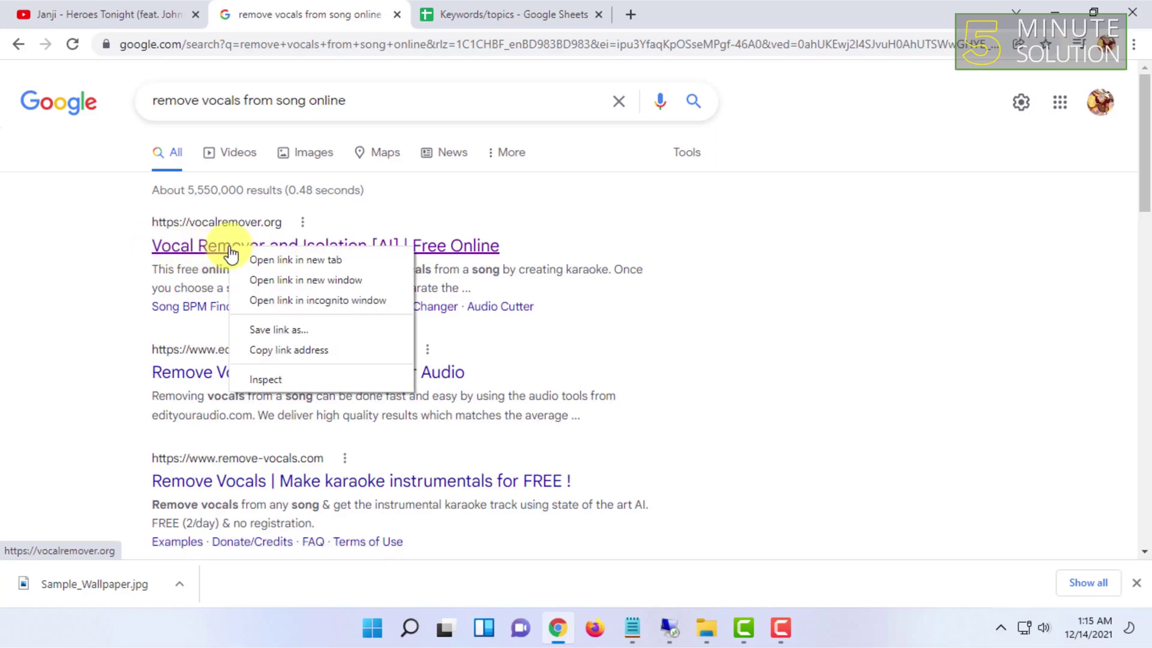
pyautogui.click(267, 259)
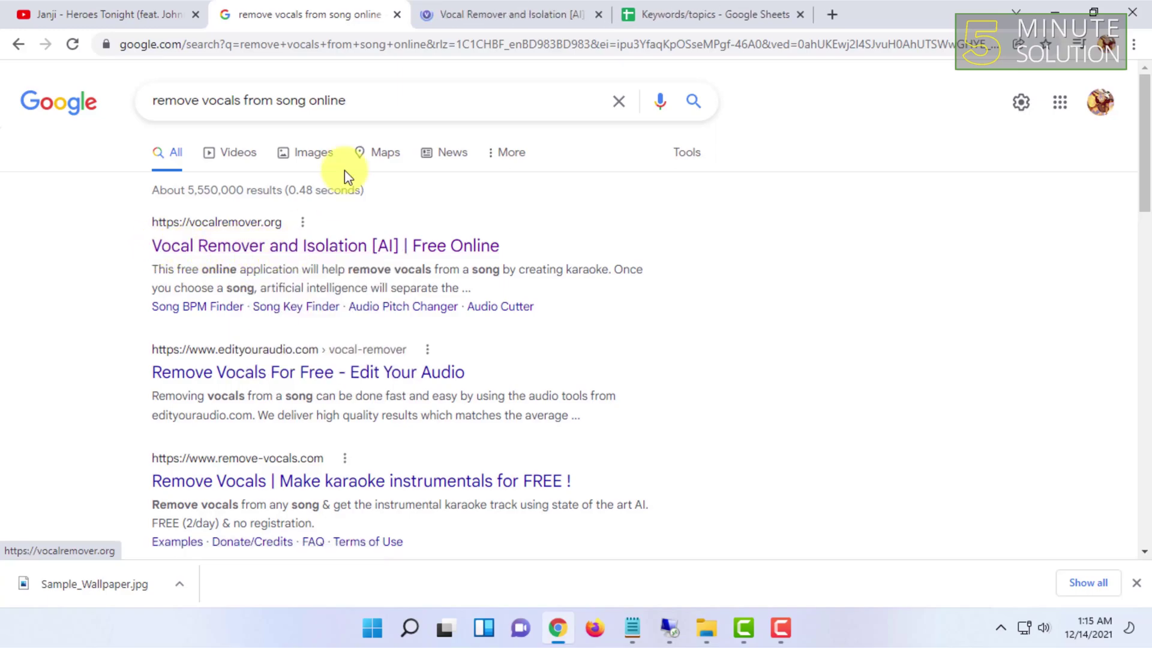
# Upload the Janji 'Heroes Tonight' MP3 from Downloads to vocalremover.org
pyautogui.click(475, 11)
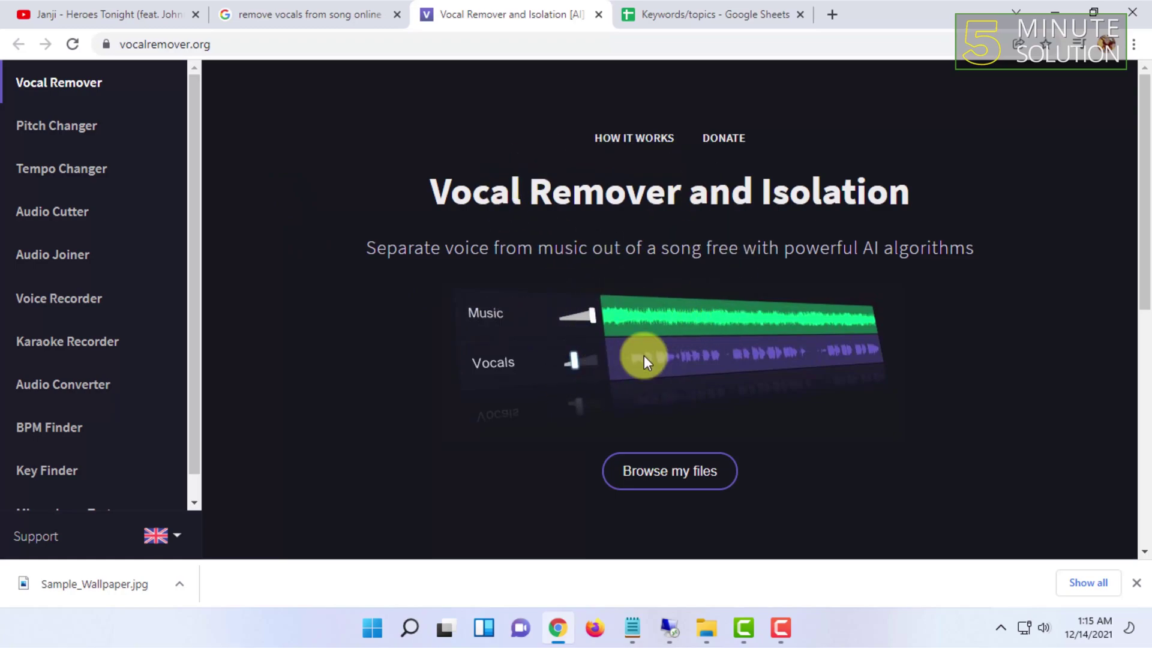
pyautogui.click(681, 476)
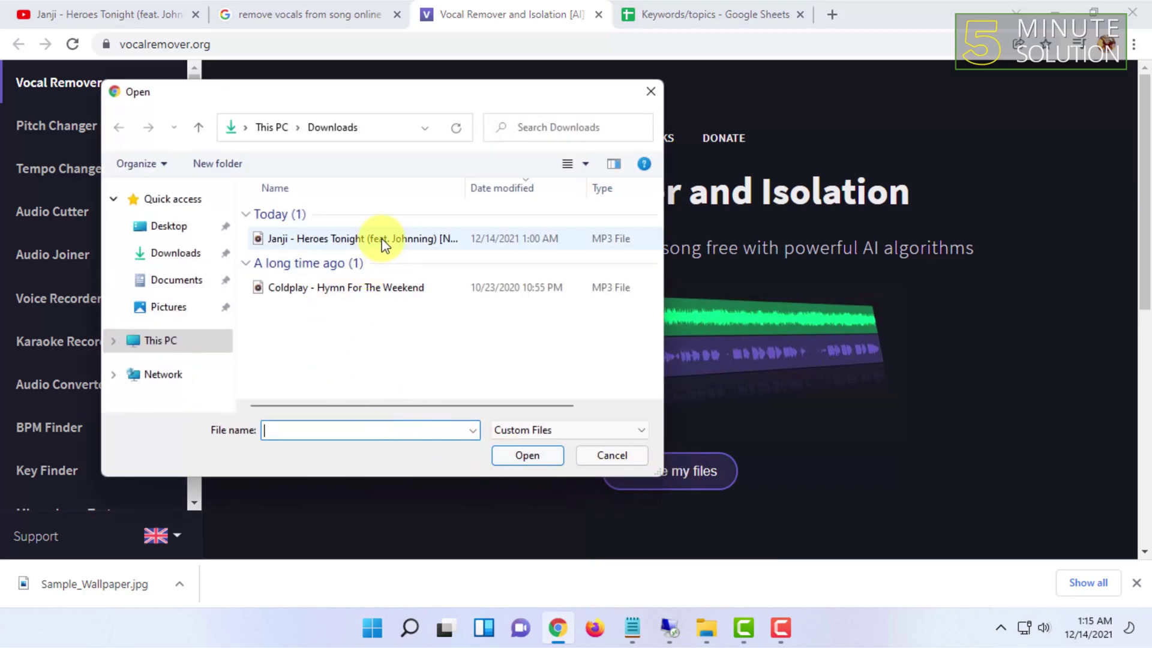
pyautogui.click(301, 239)
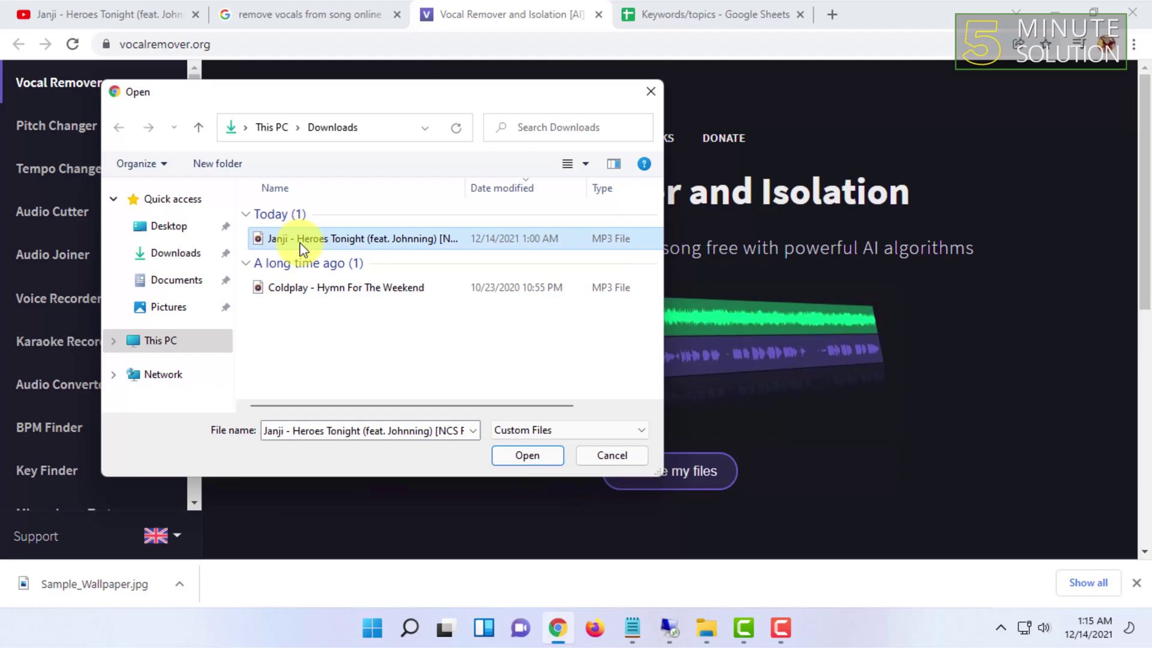
pyautogui.click(526, 459)
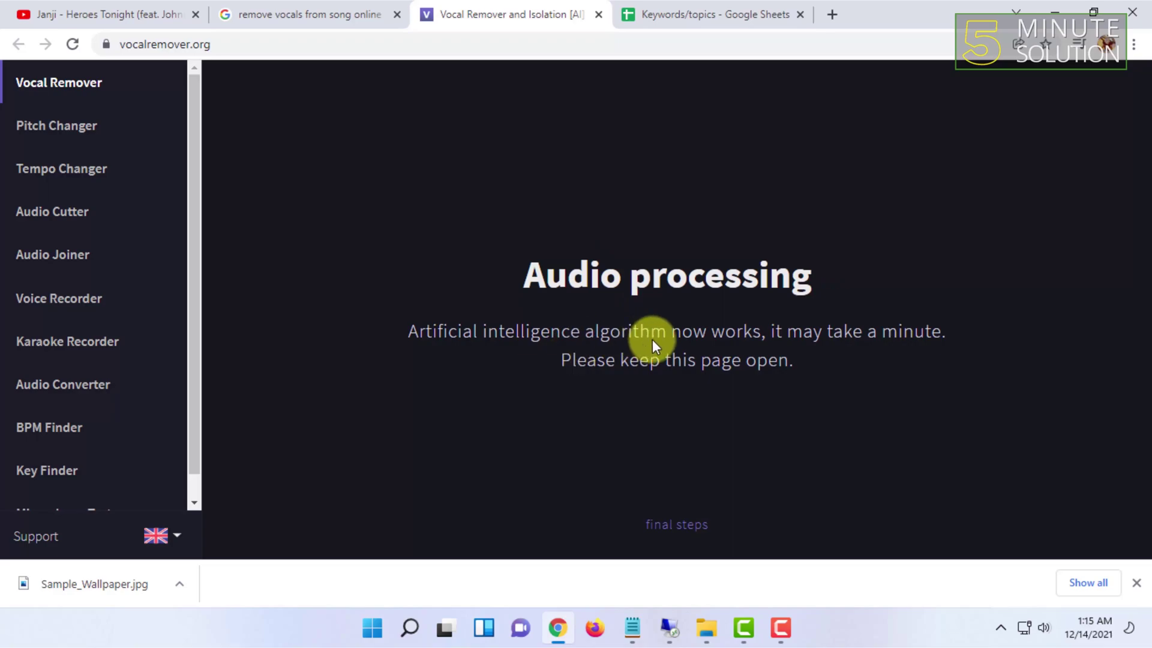
# Play the separated song, seeking to about 30, 20 and 13 seconds
pyautogui.click(1135, 583)
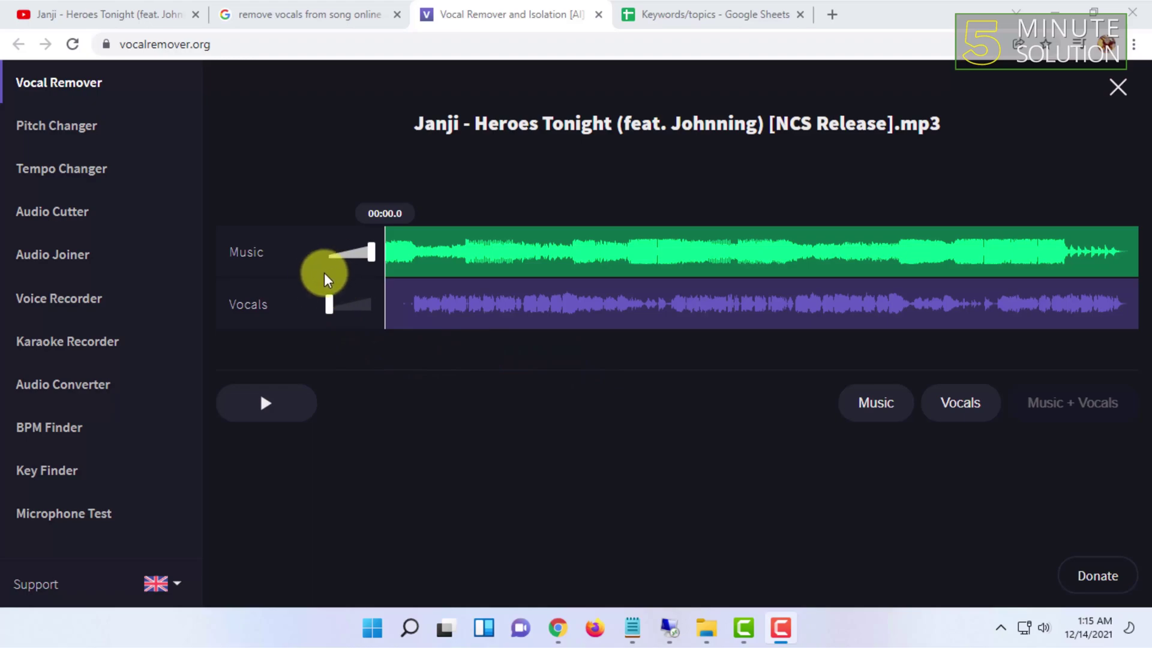
pyautogui.click(261, 408)
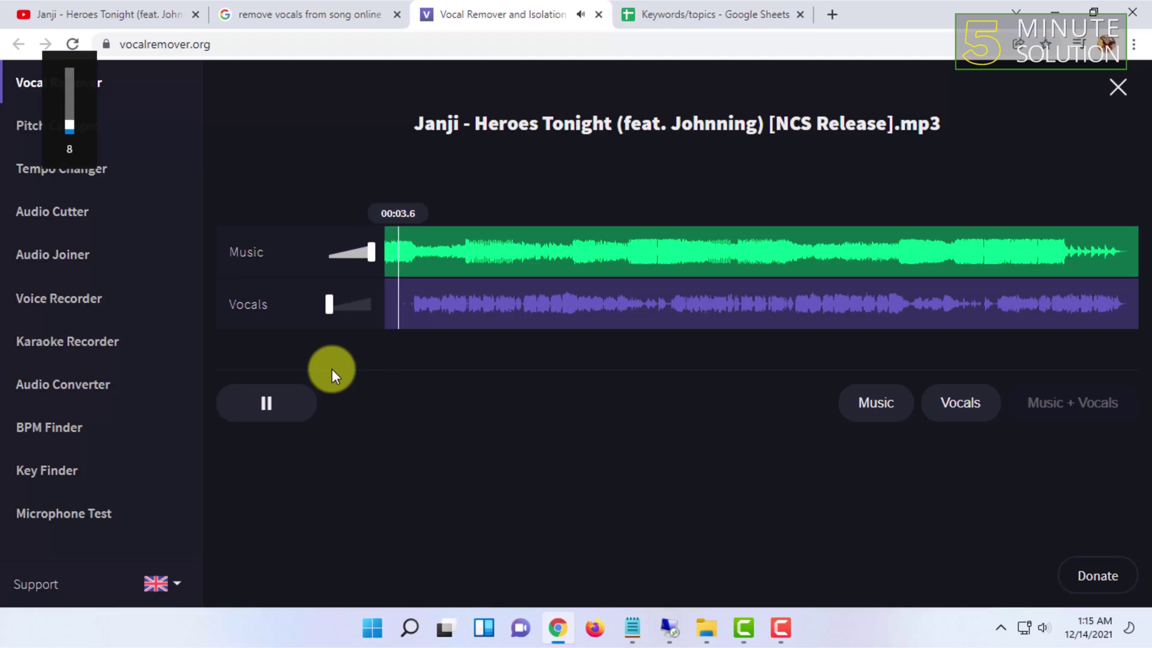
pyautogui.click(497, 247)
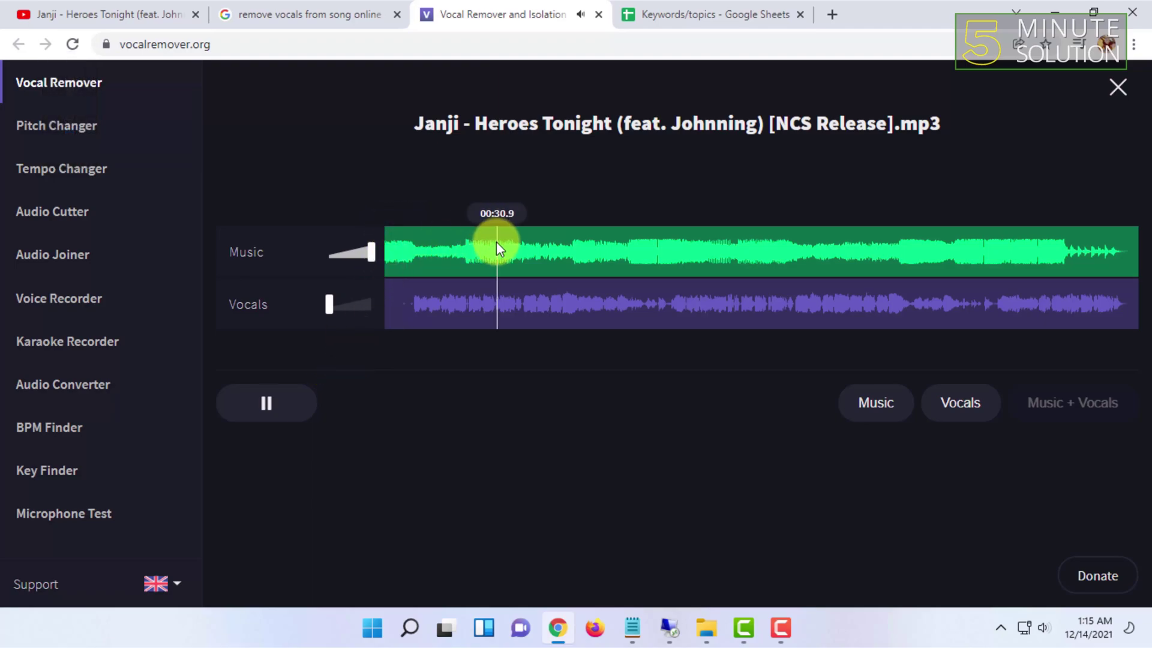
pyautogui.click(460, 250)
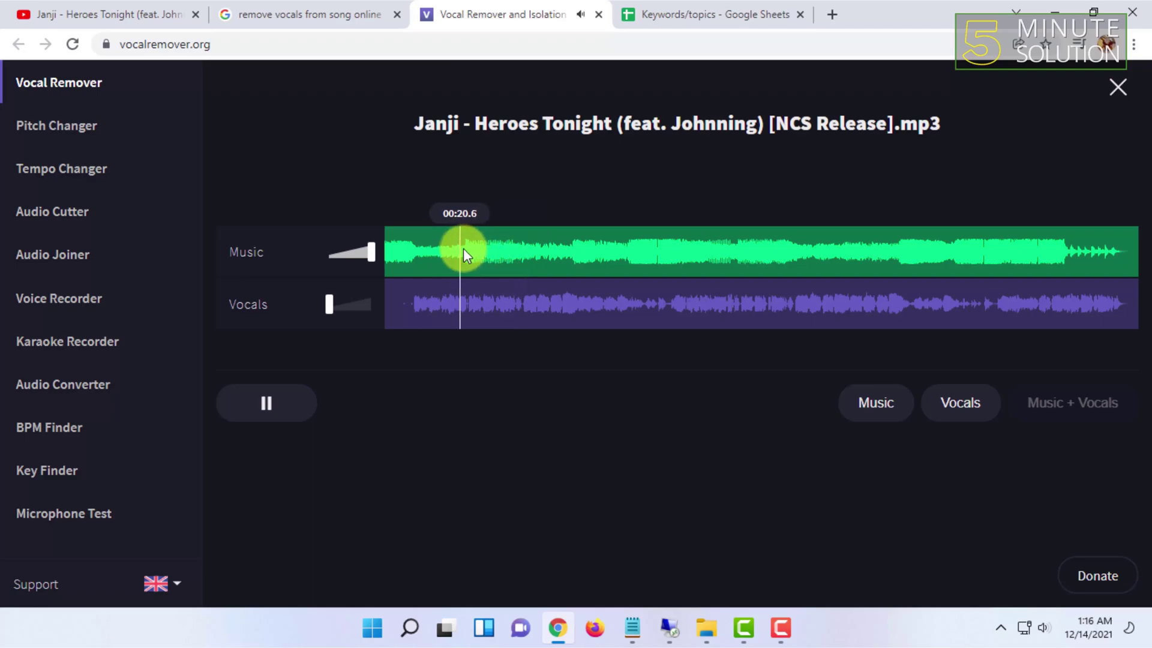
pyautogui.click(433, 248)
pyautogui.click(277, 396)
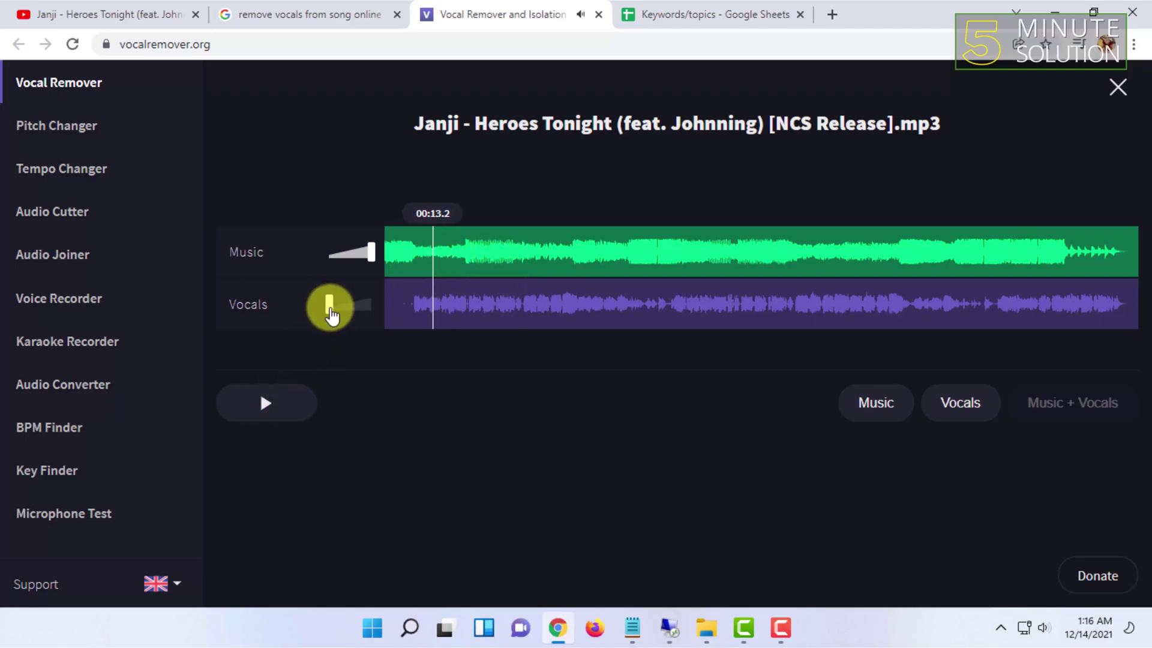
# Preview with vocals at full volume, then mute vocals and pause at 0:30.8
pyautogui.moveTo(331, 313); pyautogui.dragTo(418, 312)
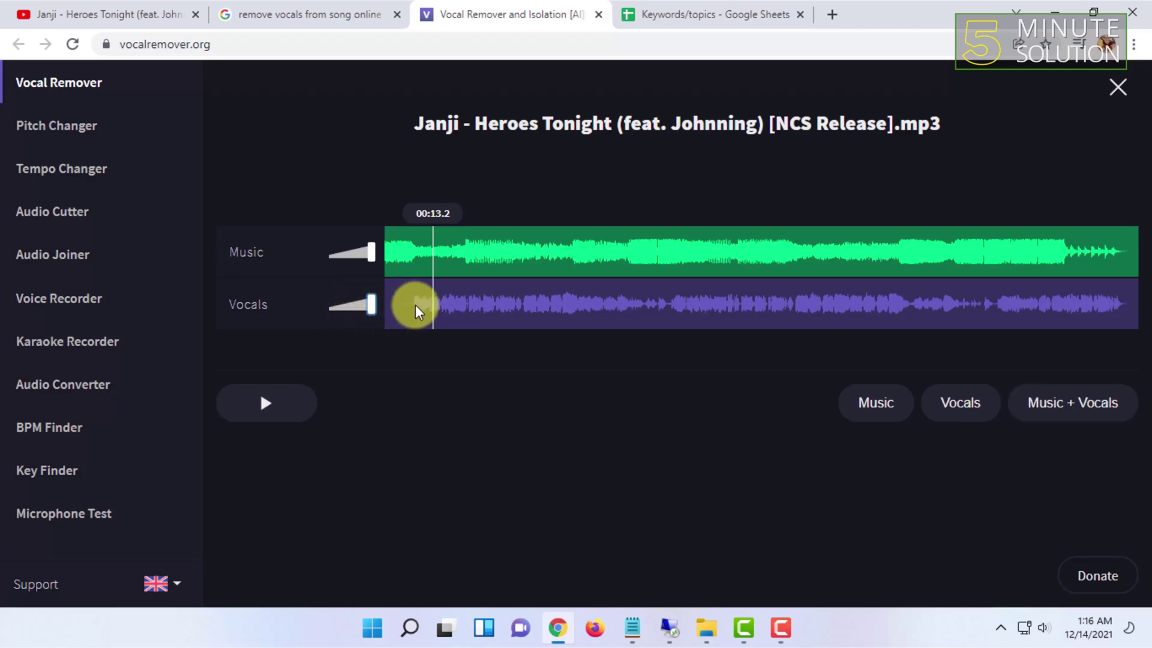
pyautogui.click(268, 403)
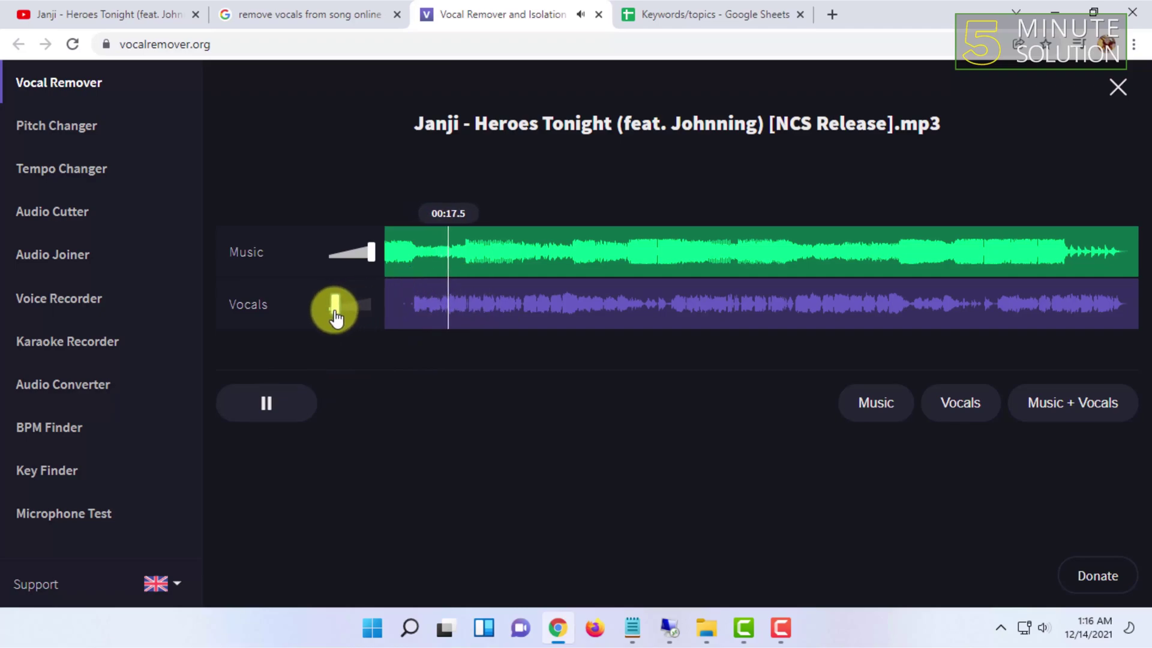
pyautogui.moveTo(373, 311); pyautogui.dragTo(321, 315)
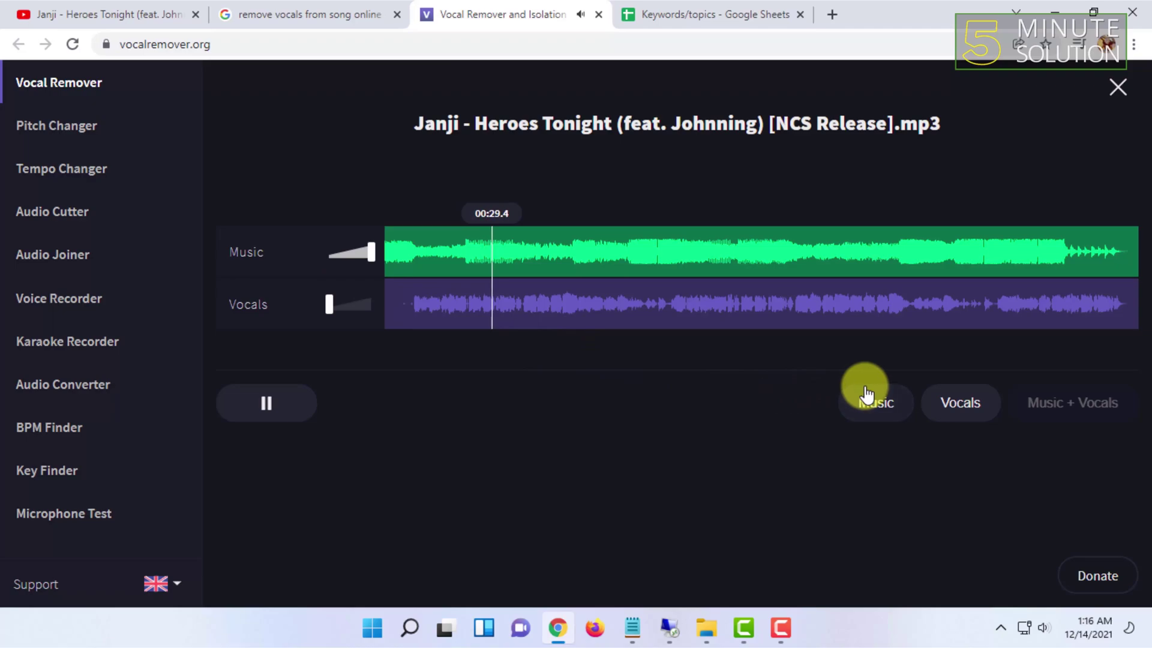
pyautogui.click(282, 397)
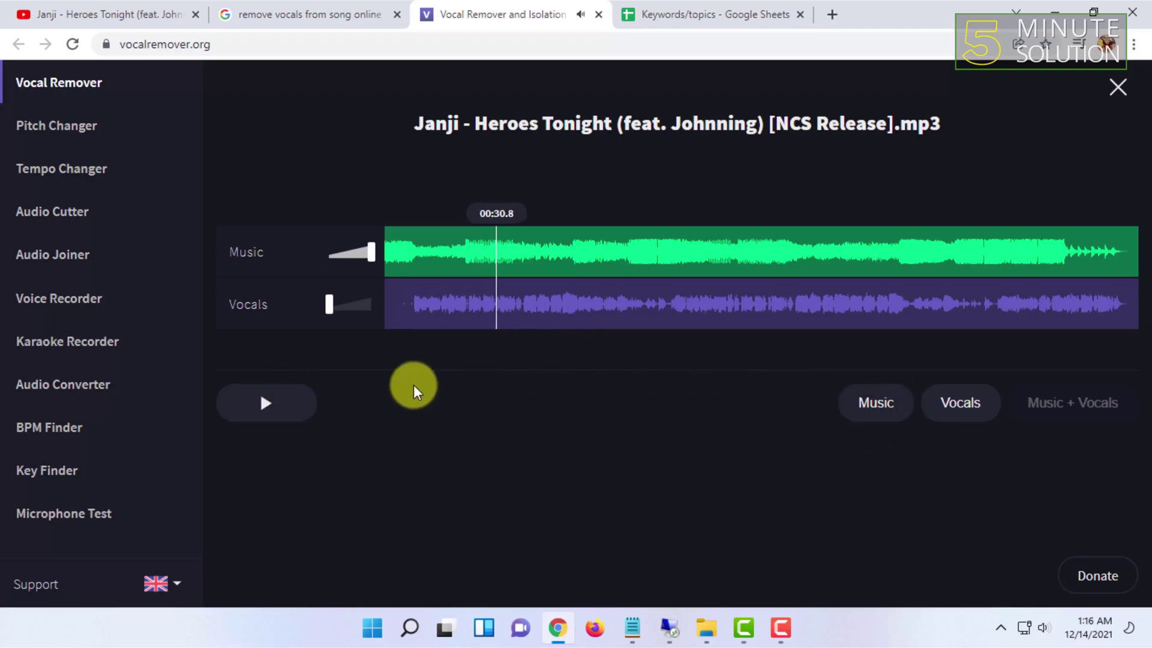
# Download the music-only MP3 and check its entry in the downloads list
pyautogui.click(874, 403)
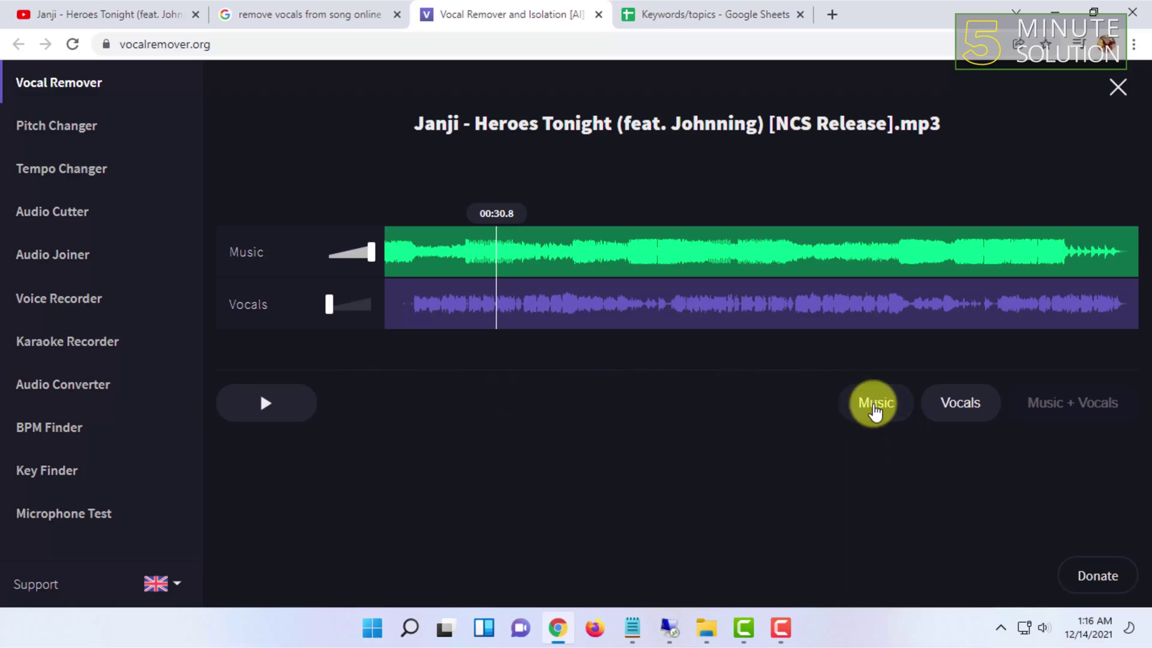
pyautogui.click(1101, 585)
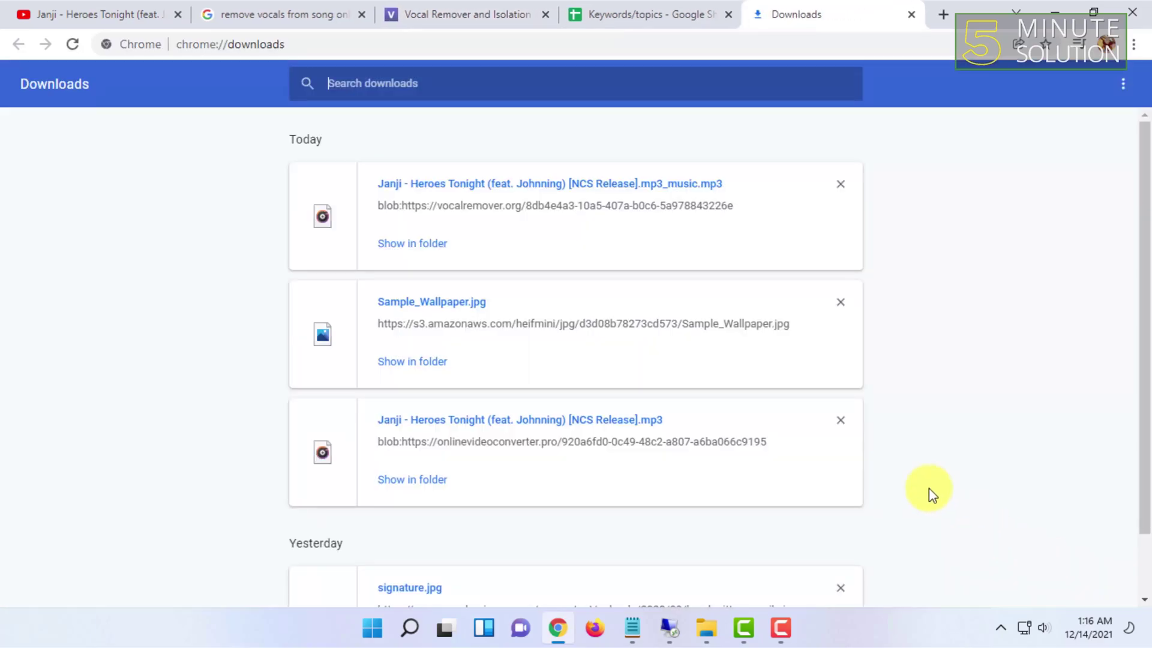
pyautogui.rightClick(691, 192)
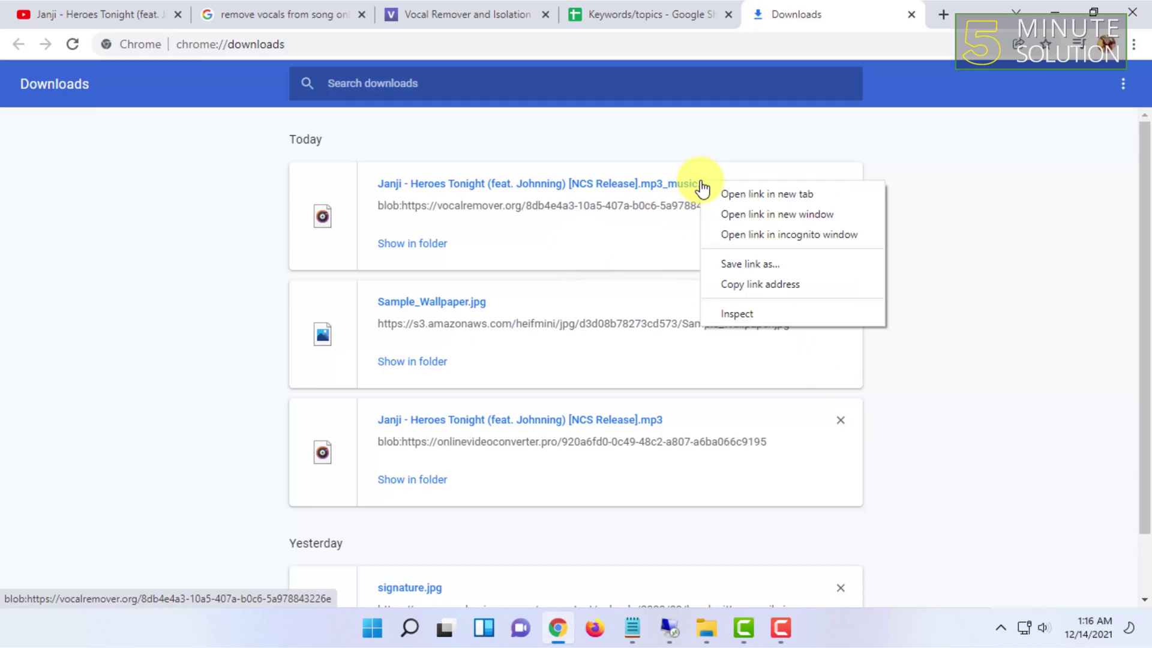
pyautogui.click(871, 165)
pyautogui.click(840, 183)
# Return to Vocal Remover and download the music-only track again
pyautogui.click(673, 11)
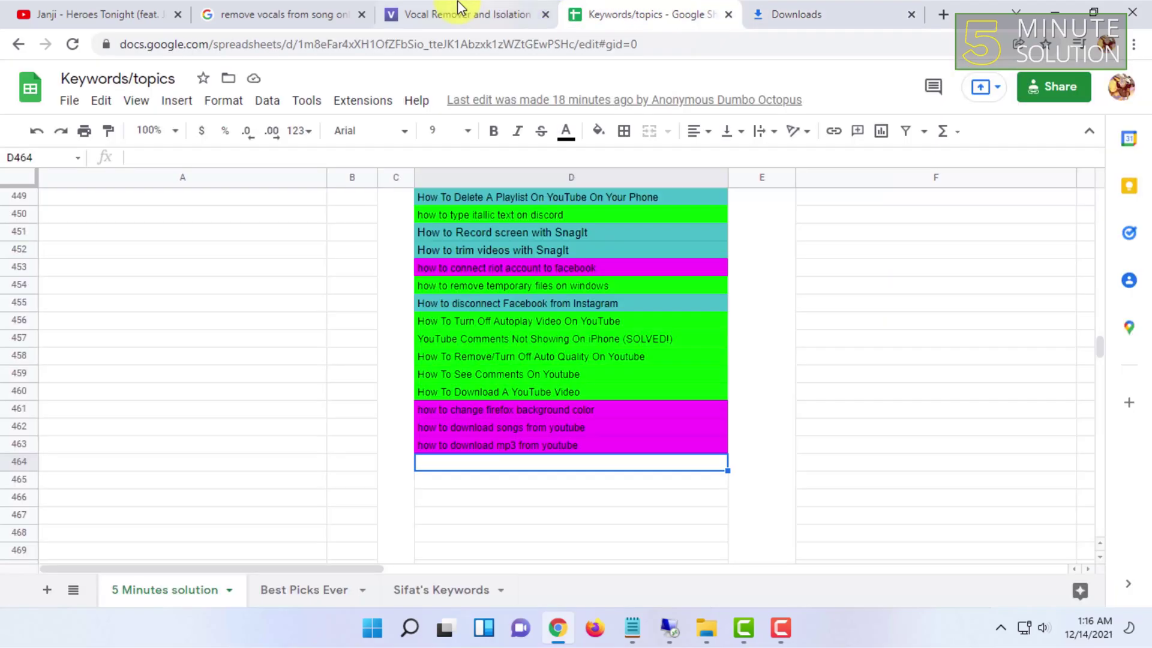
pyautogui.click(420, 15)
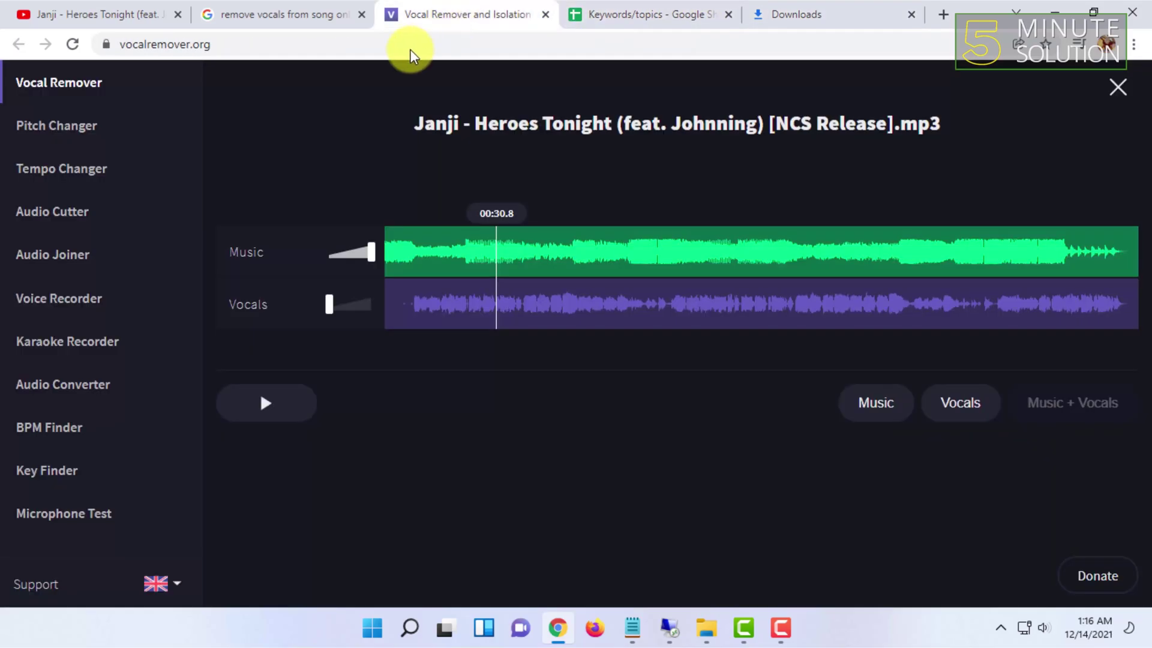
pyautogui.click(372, 60)
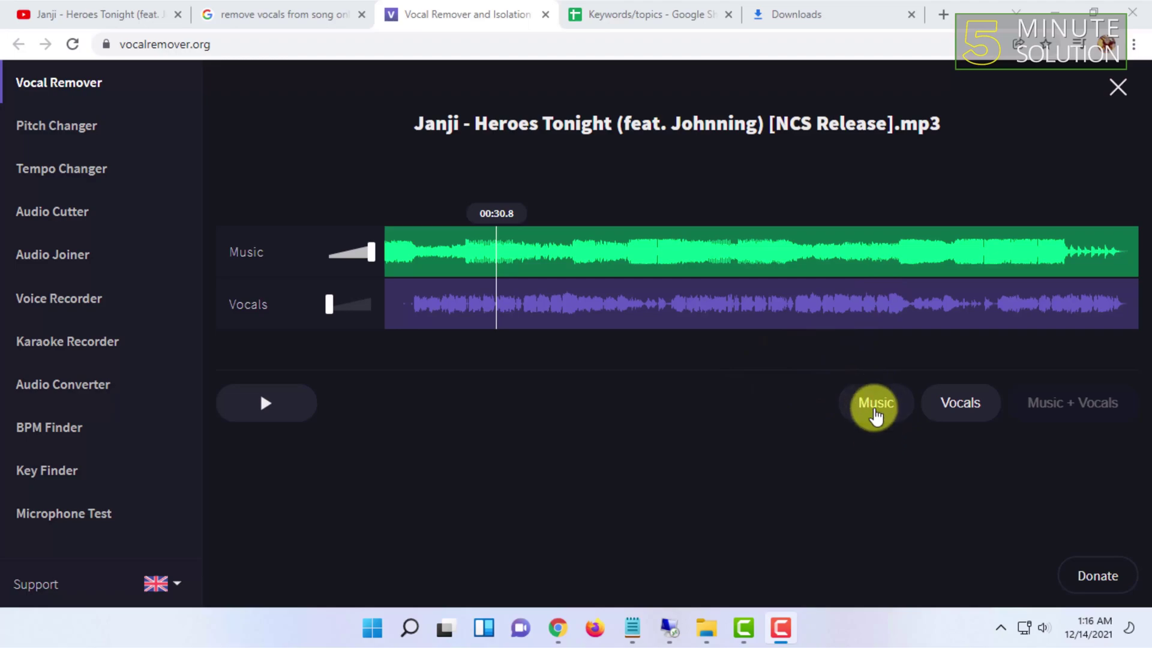
pyautogui.click(876, 411)
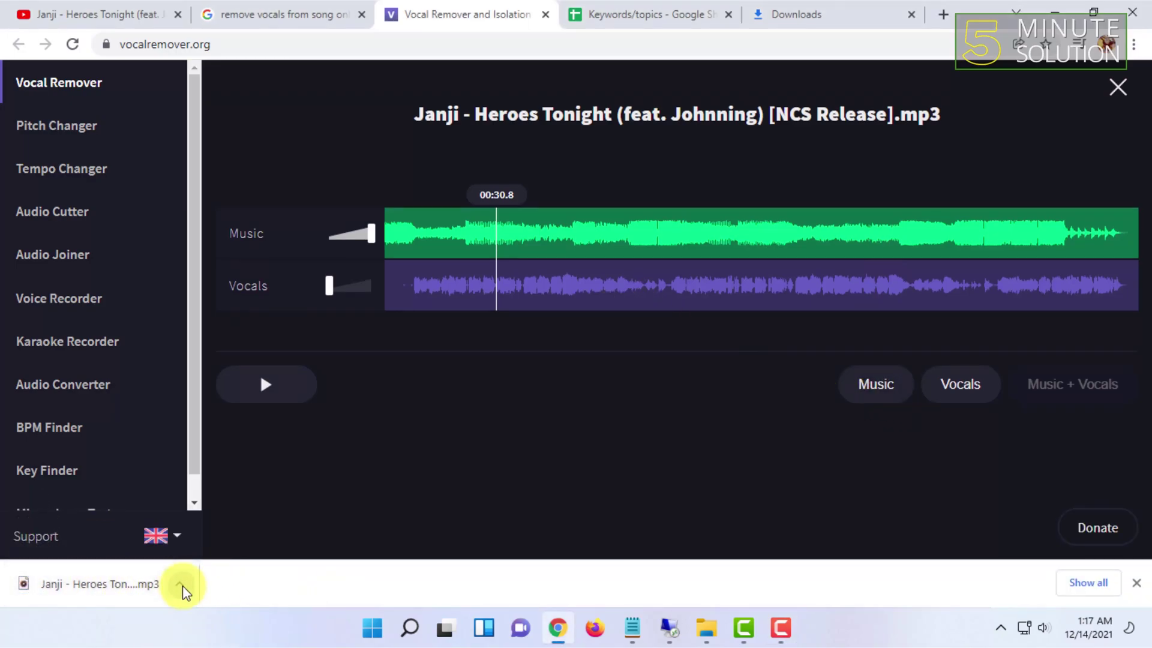
pyautogui.click(180, 585)
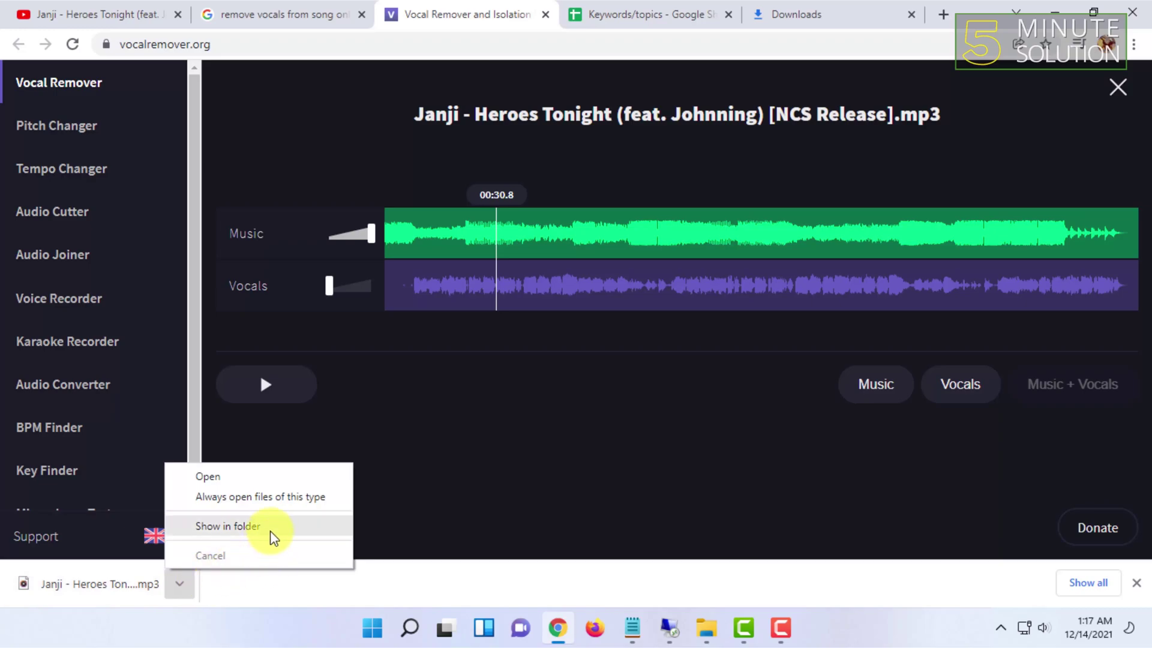
# Reveal the instrumental MP3 in Downloads and open it in Groove Music
pyautogui.click(232, 529)
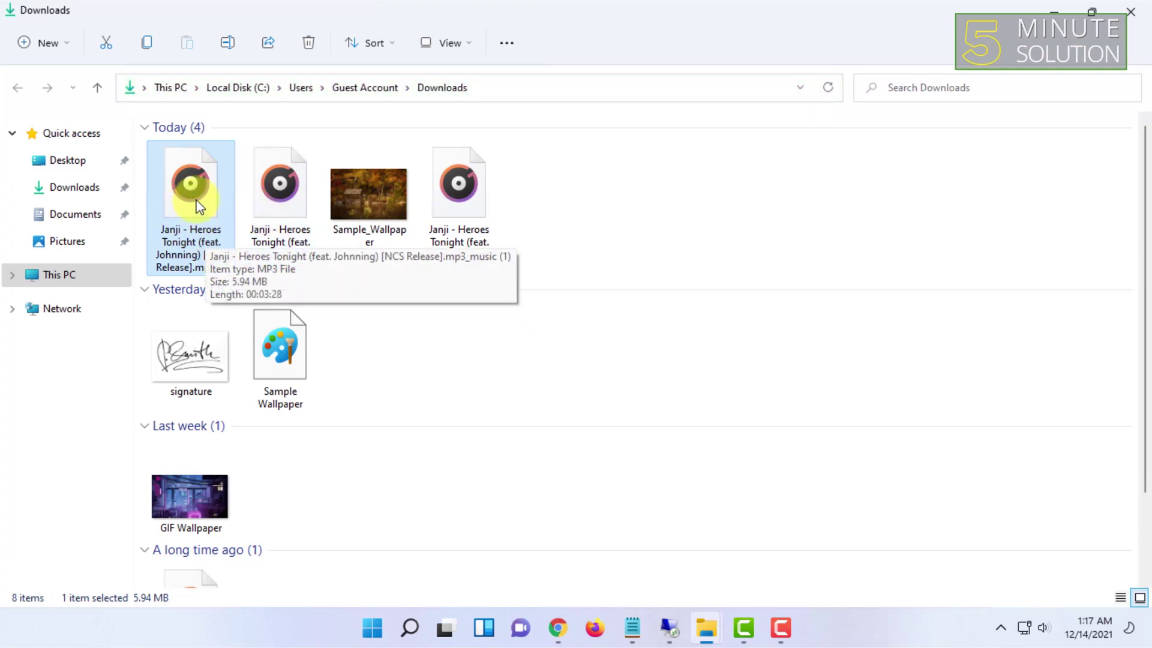
pyautogui.doubleClick(198, 206)
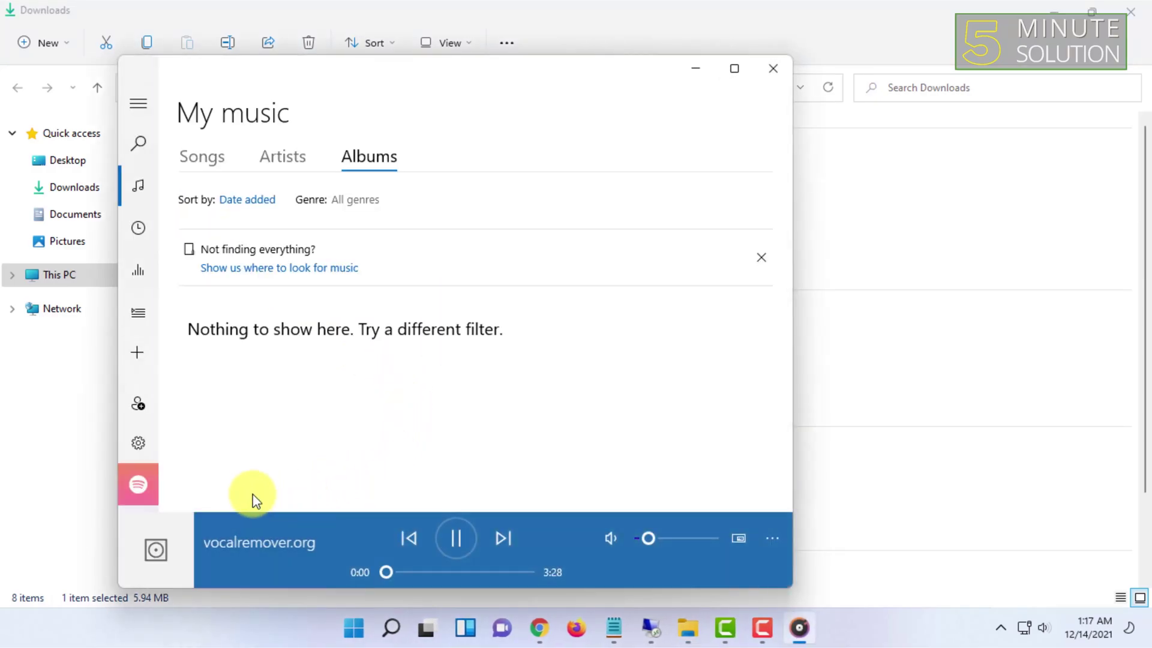
# Seek the instrumental track forward to about one minute of 3:28
pyautogui.click(407, 571)
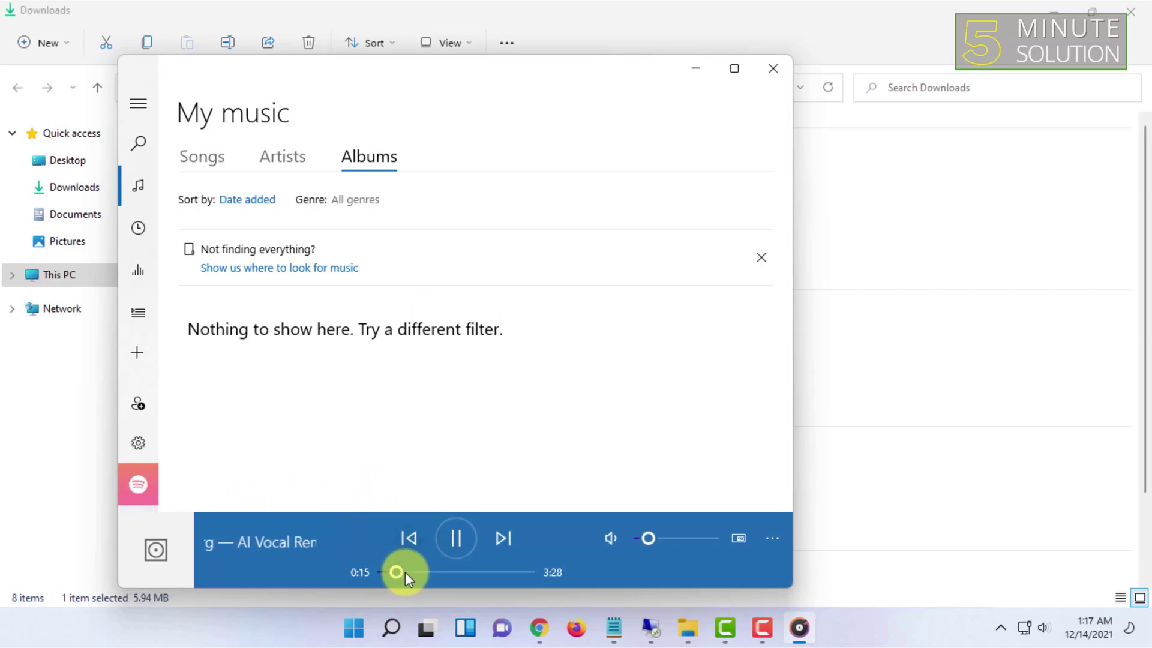
pyautogui.click(427, 573)
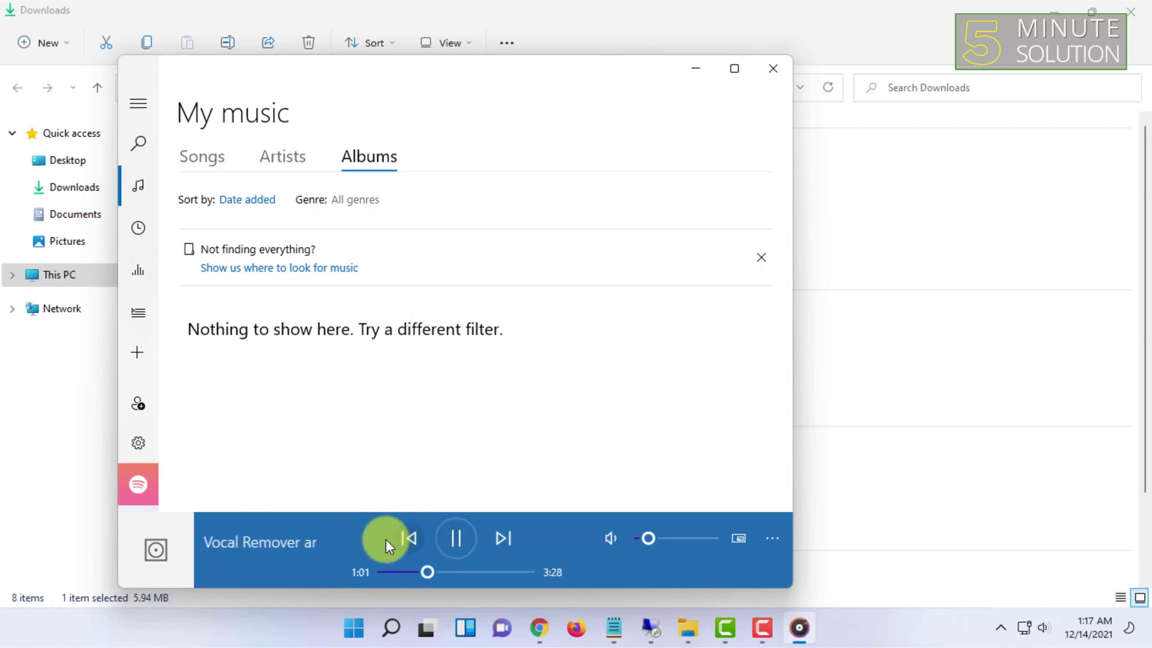